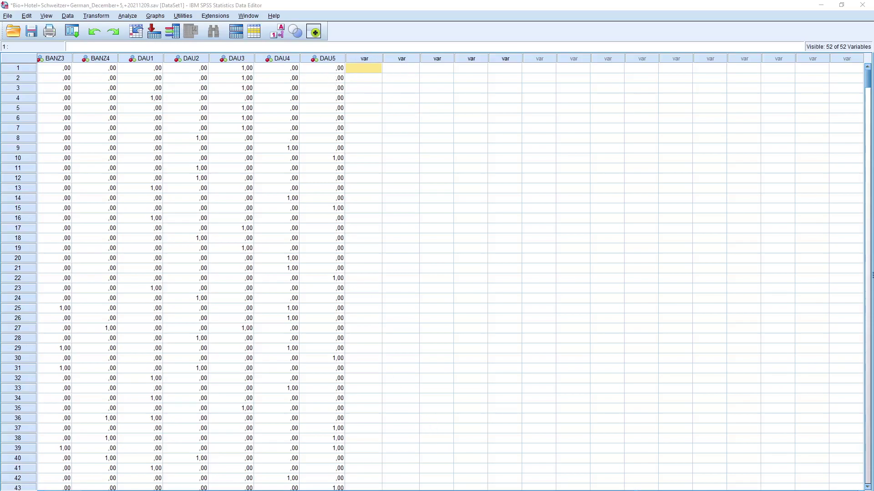
# - Show the variable definitions and locate the birth-year question's label in the Q6 row
pyautogui.hotkey('ctrl', 't')
pyautogui.scroll(5, 105, 260)
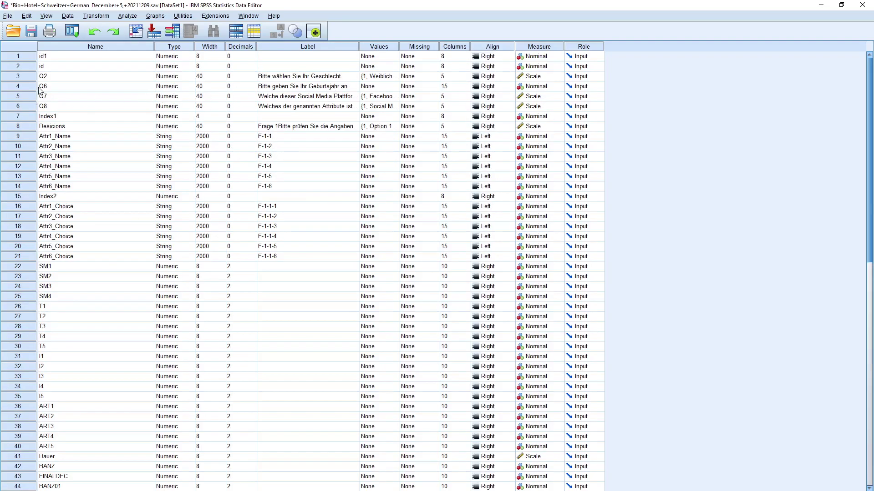
pyautogui.click(310, 87)
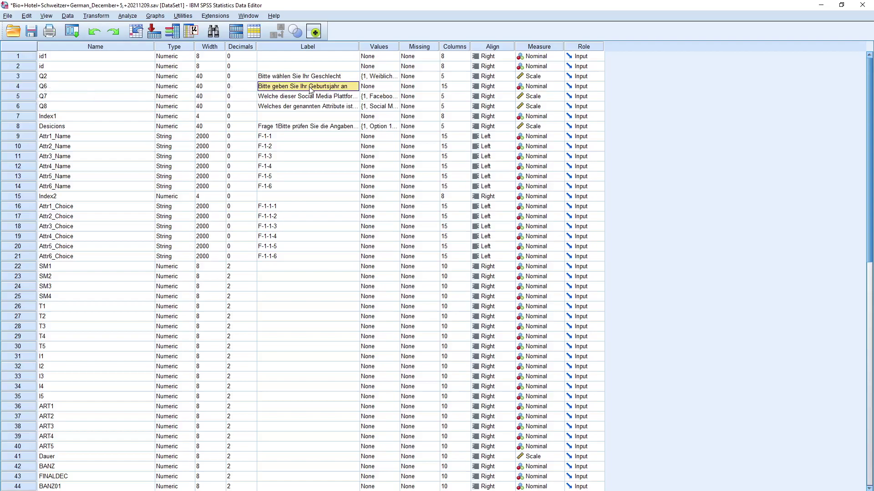
# - Set up a Compute Variable command with target variable age and numeric expression 2021-Q6
pyautogui.click(79, 34)
pyautogui.click(80, 45)
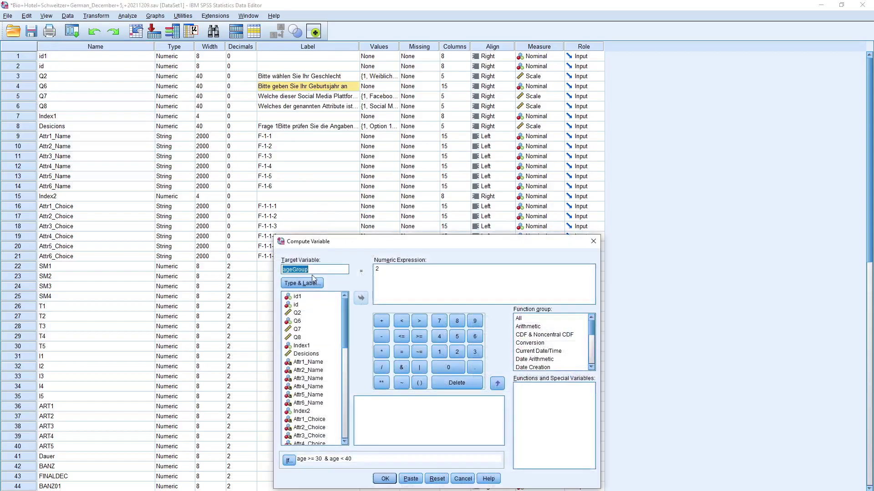
pyautogui.write('age')
pyautogui.click(409, 287)
pyautogui.write('021-Q6')
# - Include all cases instead of the conditional selection and run the age computation
pyautogui.click(288, 460)
pyautogui.click(376, 241)
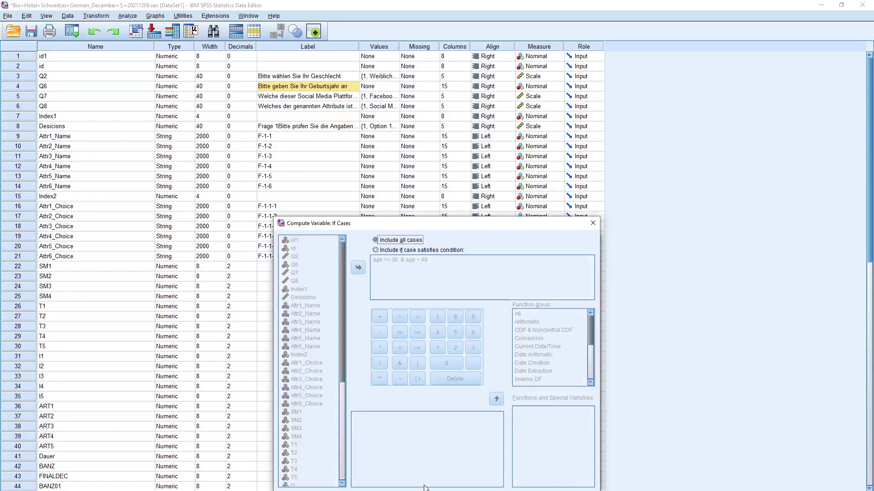
pyautogui.press('Return')
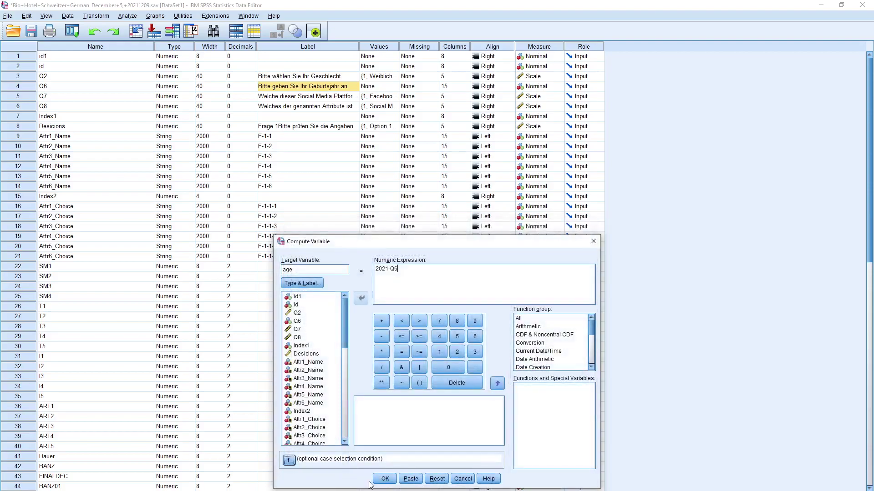
pyautogui.click(385, 479)
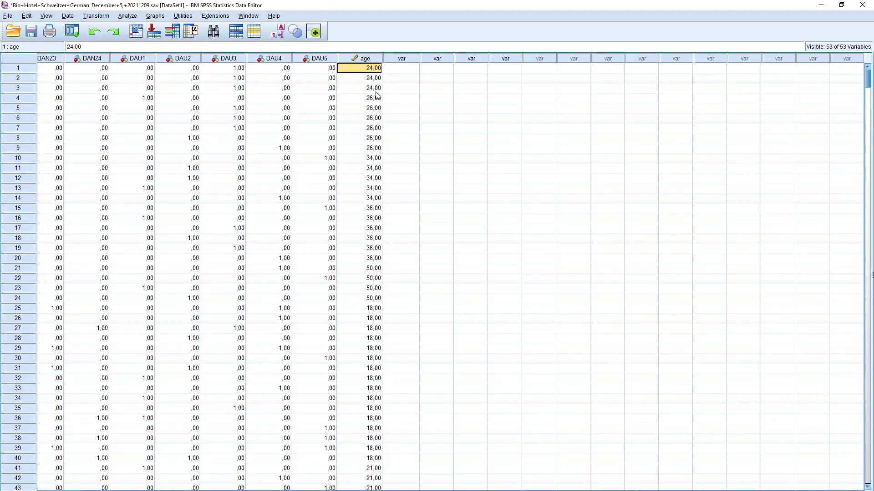
pyautogui.click(127, 17)
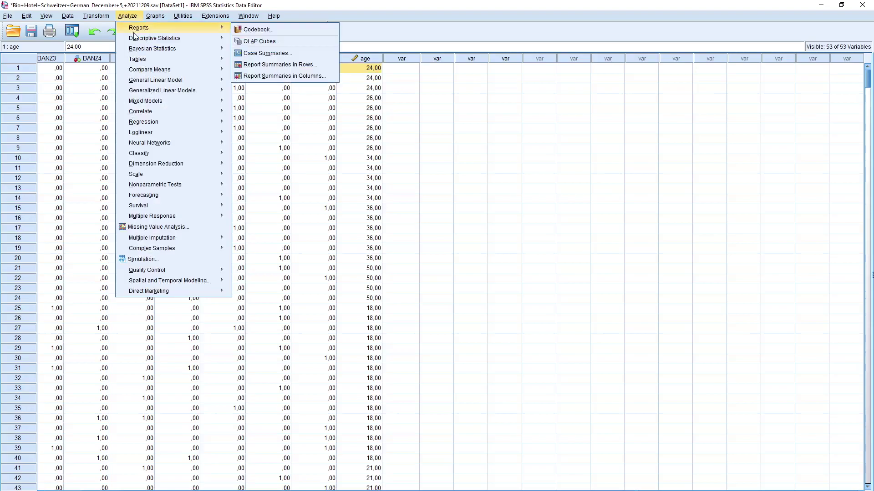
pyautogui.moveTo(182, 37)
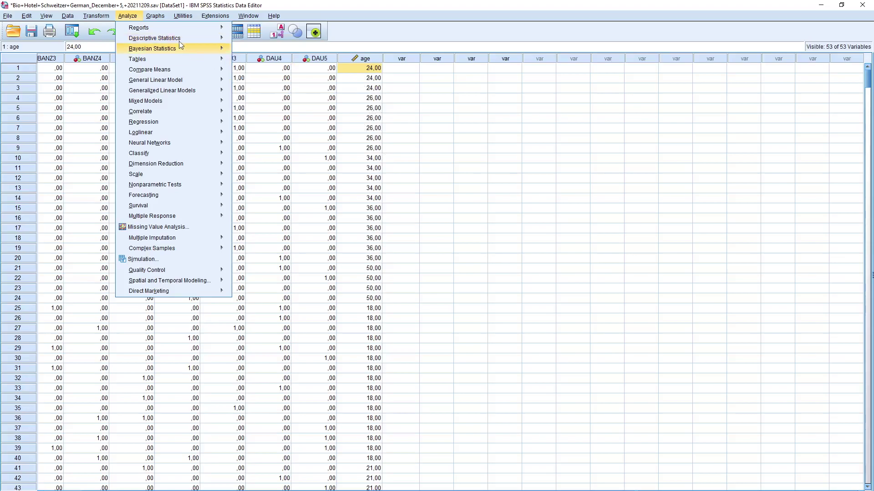
# - Set up a Compute Variable command with target variable ageGroup and numeric expression 1
pyautogui.moveTo(96, 16)
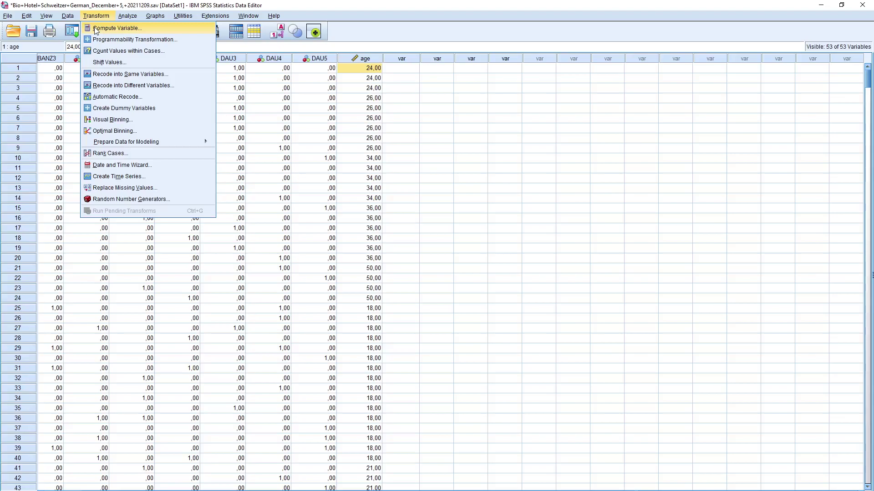
pyautogui.click(96, 28)
pyautogui.click(303, 271)
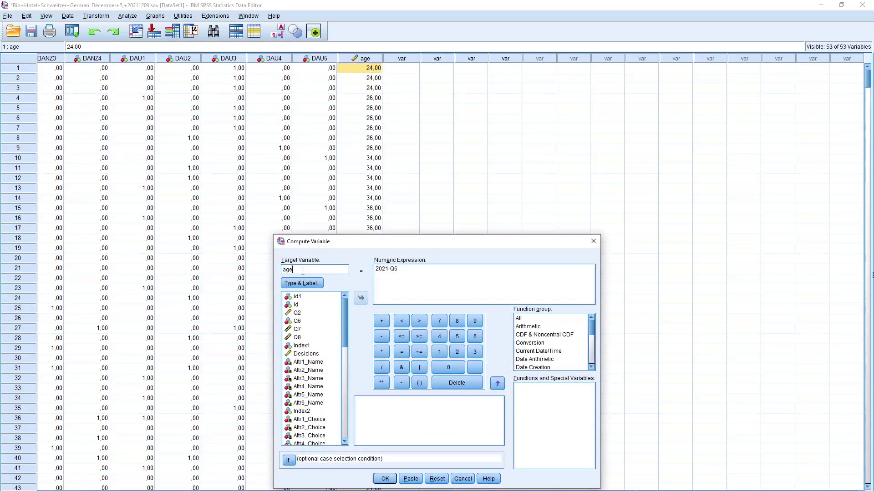
pyautogui.write('Group')
pyautogui.press('Tab')
pyautogui.write('1')
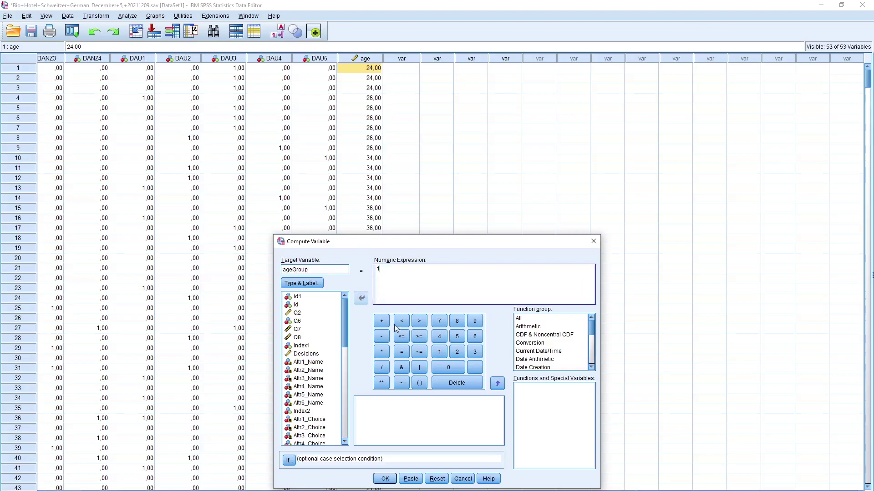
# - Restrict the computation to cases satisfying age < 30 and run it to assign group 1
pyautogui.click(289, 461)
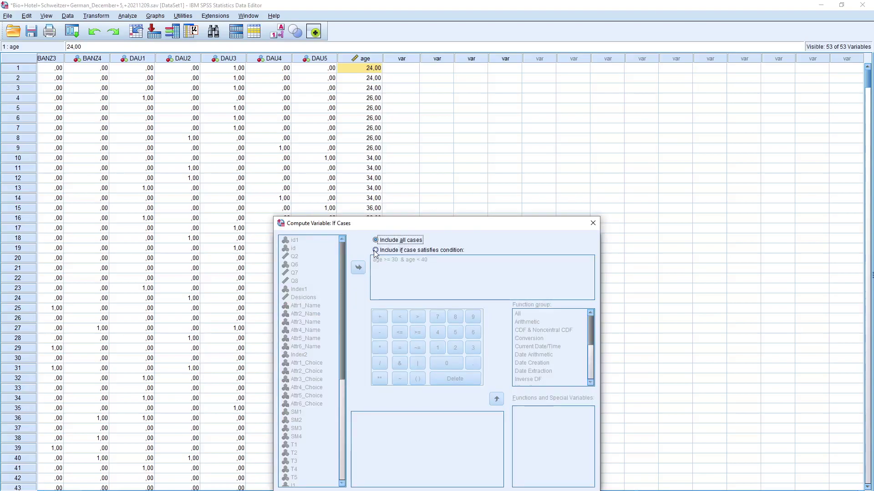
pyautogui.click(375, 251)
pyautogui.moveTo(384, 259); pyautogui.dragTo(395, 260)
pyautogui.click(440, 262)
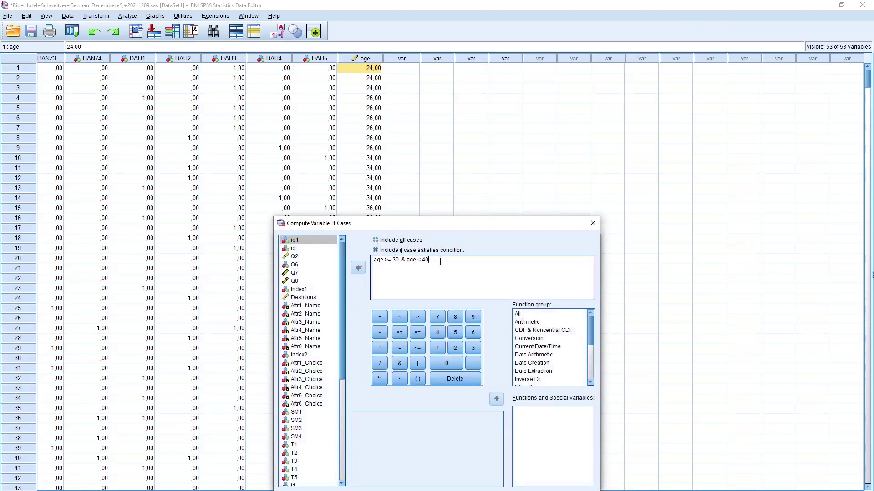
pyautogui.keyDown('shift'); pyautogui.click(383, 259); pyautogui.keyUp('shift')
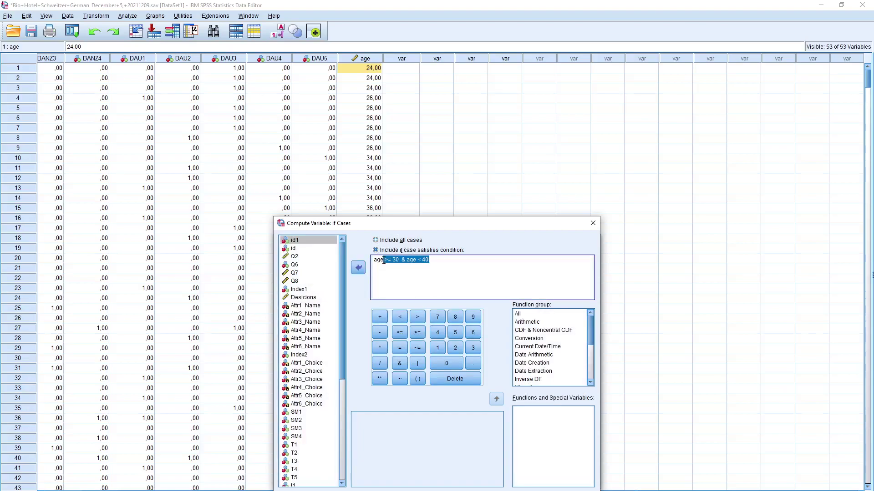
pyautogui.write('<')
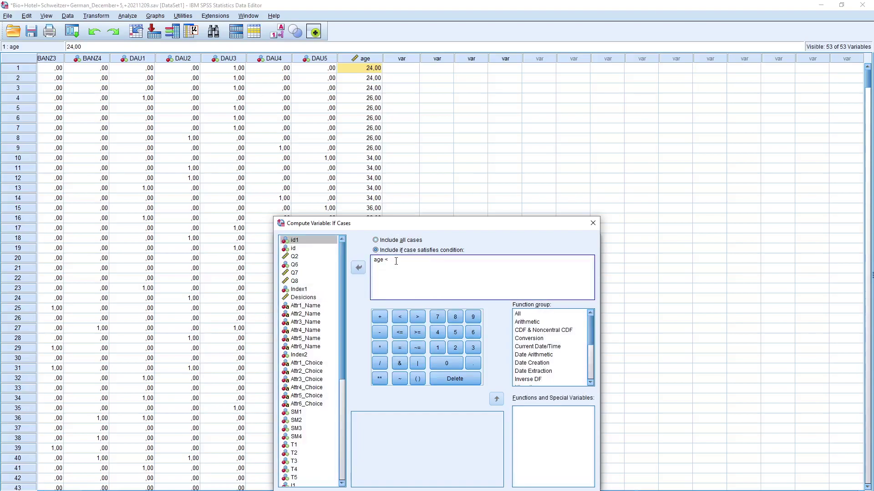
pyautogui.write(' 30')
pyautogui.press('Return')
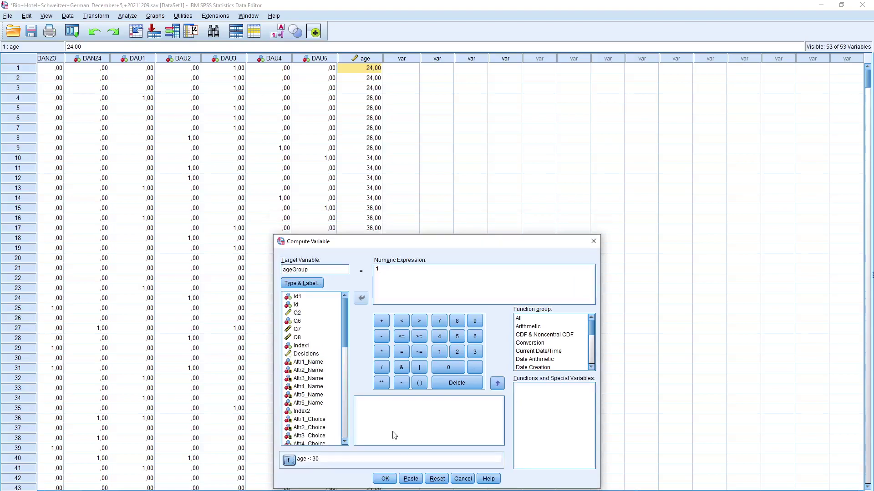
pyautogui.press('Return')
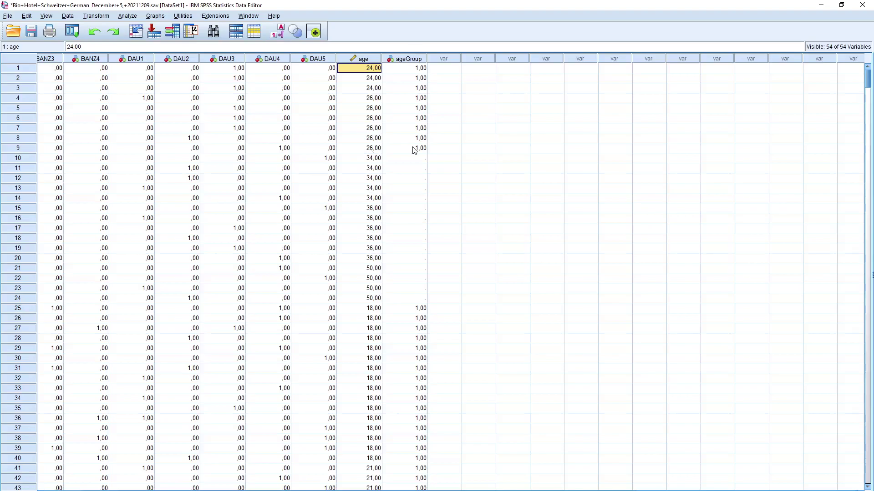
# - Reopen Compute Variable for ageGroup and set the numeric expression to 2
pyautogui.click(72, 32)
pyautogui.click(78, 47)
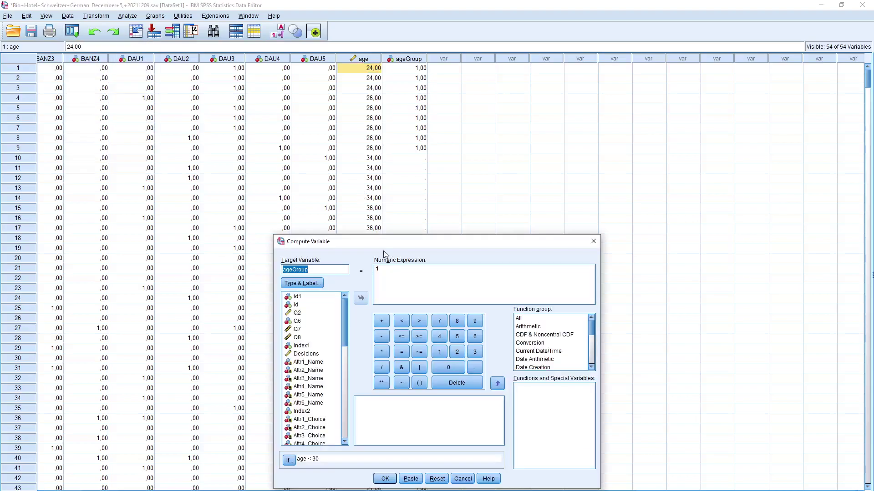
pyautogui.click(384, 267)
pyautogui.press('BackSpace')
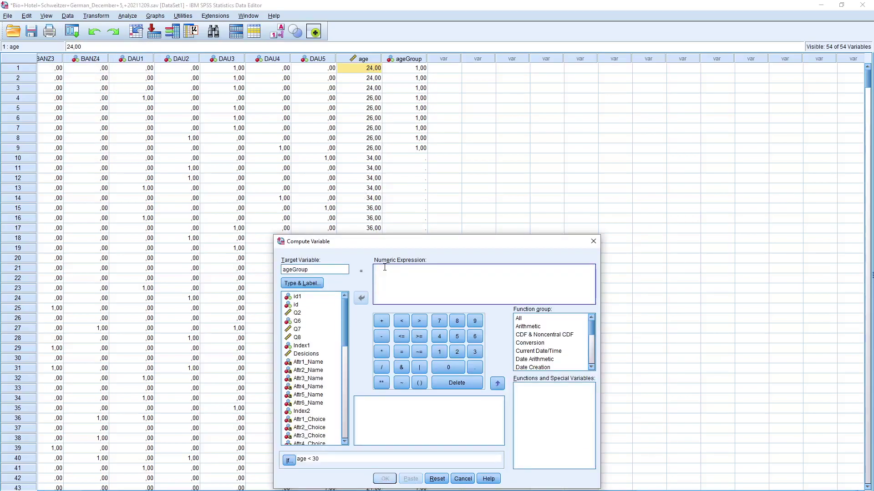
pyautogui.write('2')
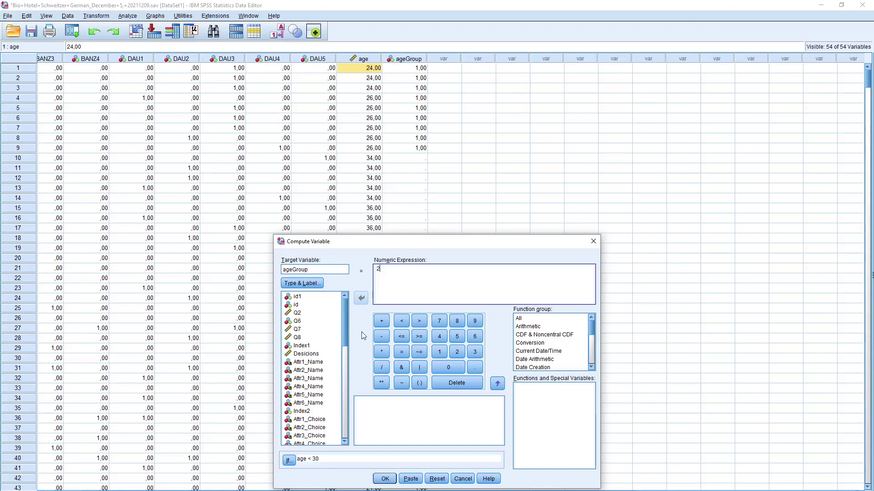
# - Set the case condition to age >= 30 & age < 45 and run the computation on the existing ageGroup variable
pyautogui.click(290, 461)
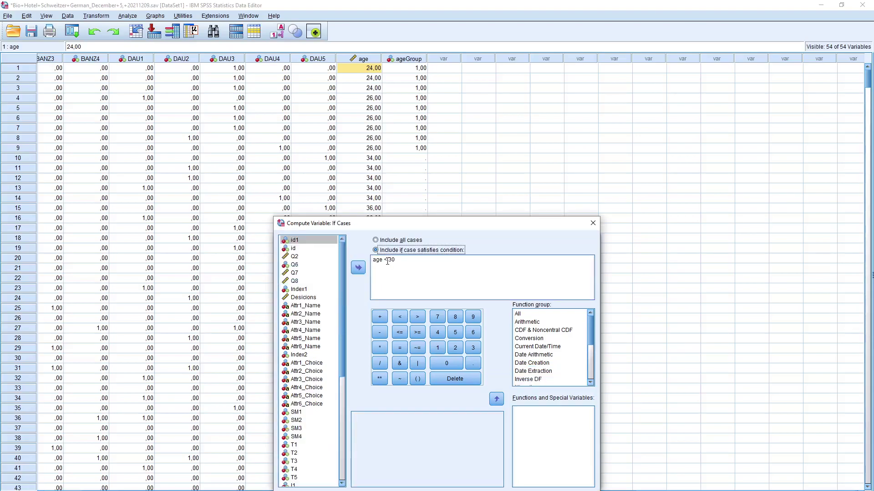
pyautogui.moveTo(385, 260); pyautogui.dragTo(406, 259)
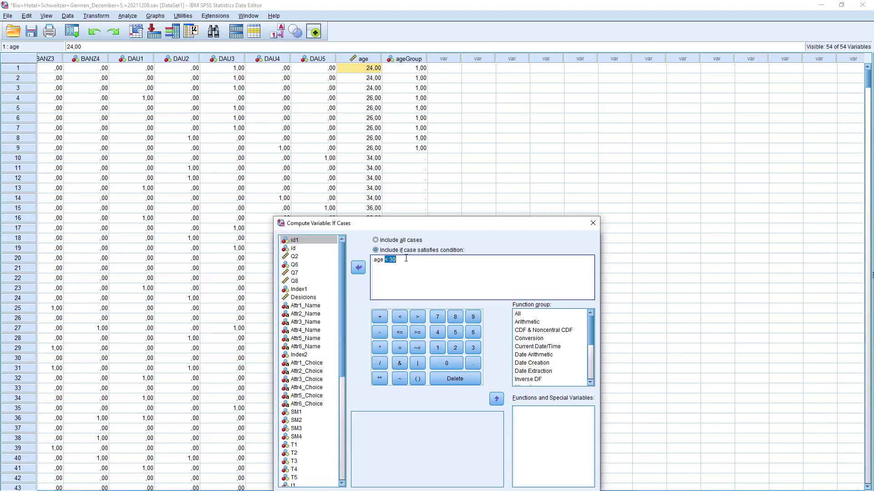
pyautogui.write('>= 30 & age < 40')
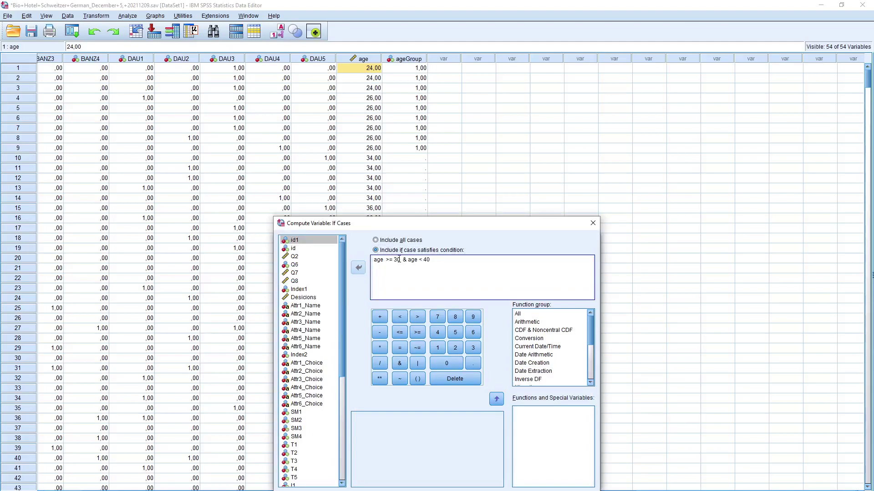
pyautogui.doubleClick(404, 260)
pyautogui.click(449, 269)
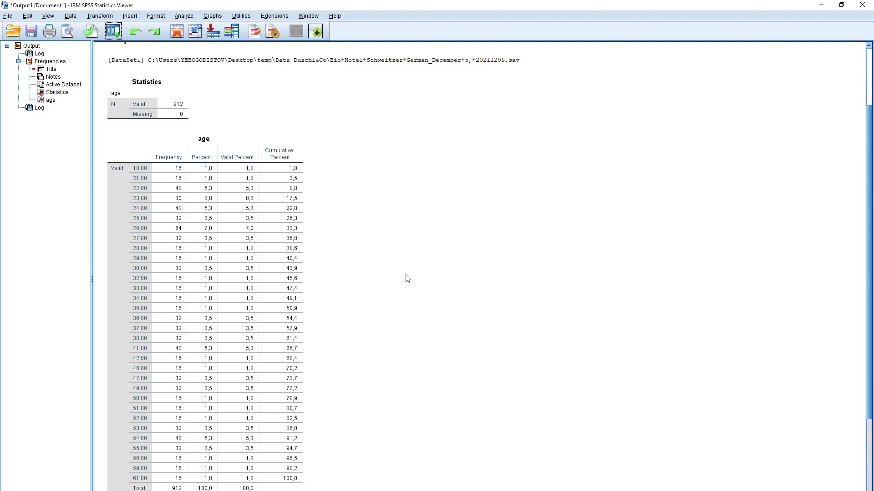
# - Return to the data and reopen Compute Variable for ageGroup with the numeric expression 3
pyautogui.hotkey('alt', 'Tab')
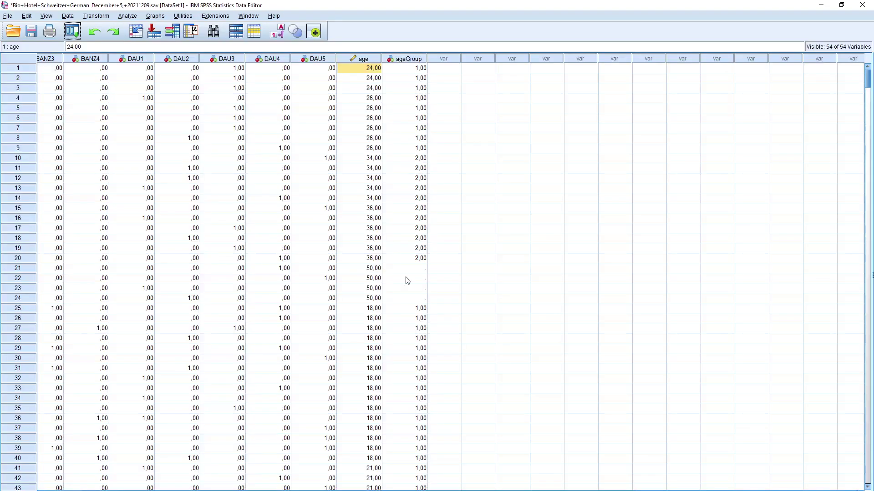
pyautogui.click(72, 31)
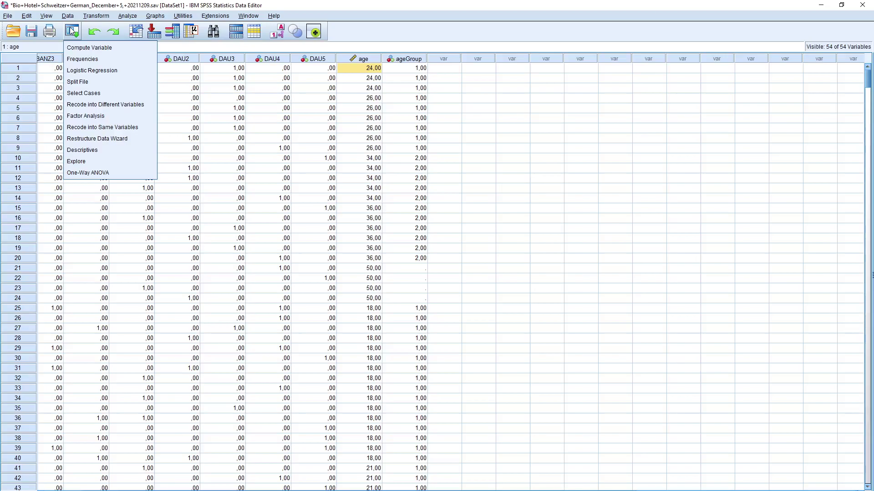
pyautogui.click(89, 47)
pyautogui.click(394, 269)
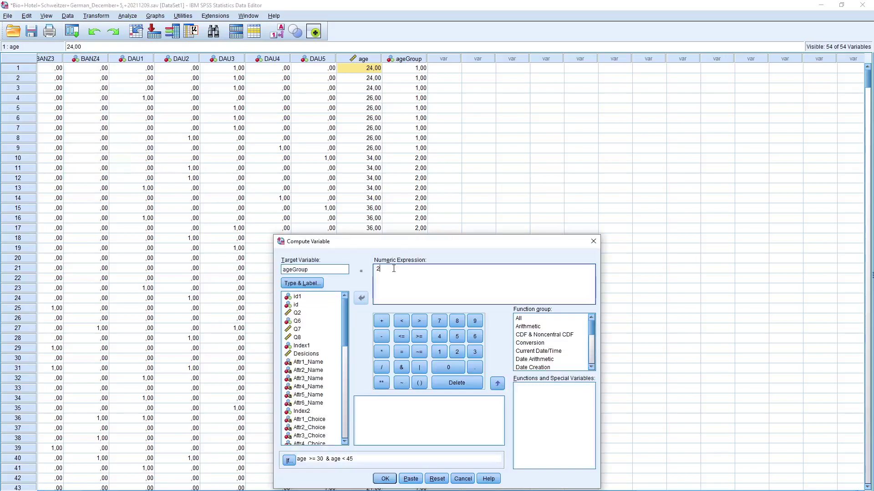
# - Shorten the case condition to age >= 45 and run the computation, accepting the change to the existing ageGroup variable
pyautogui.click(289, 460)
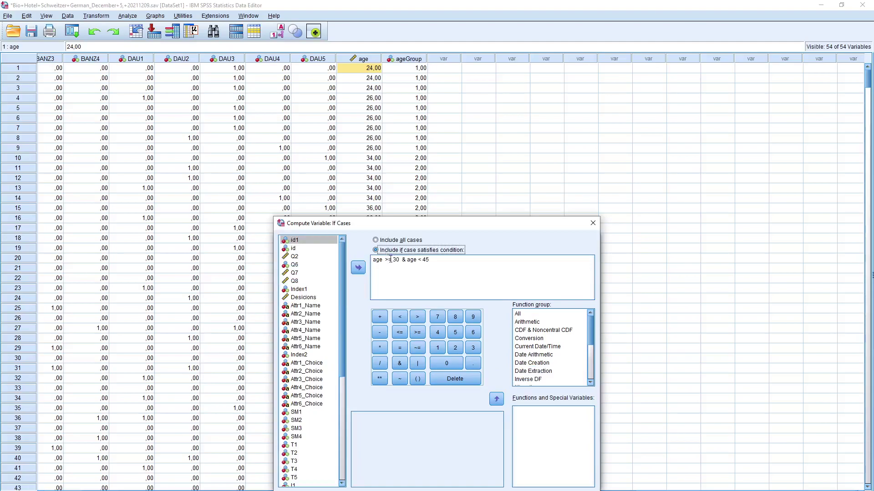
pyautogui.moveTo(394, 260); pyautogui.dragTo(416, 260)
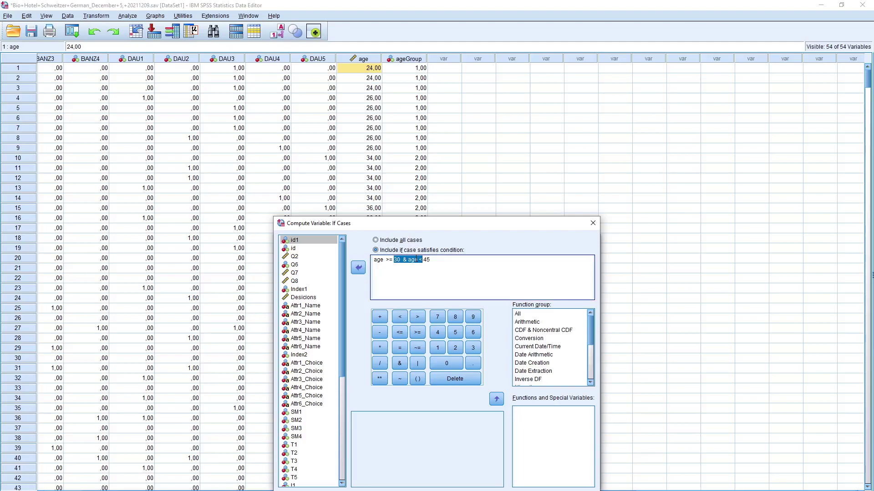
pyautogui.press('Delete')
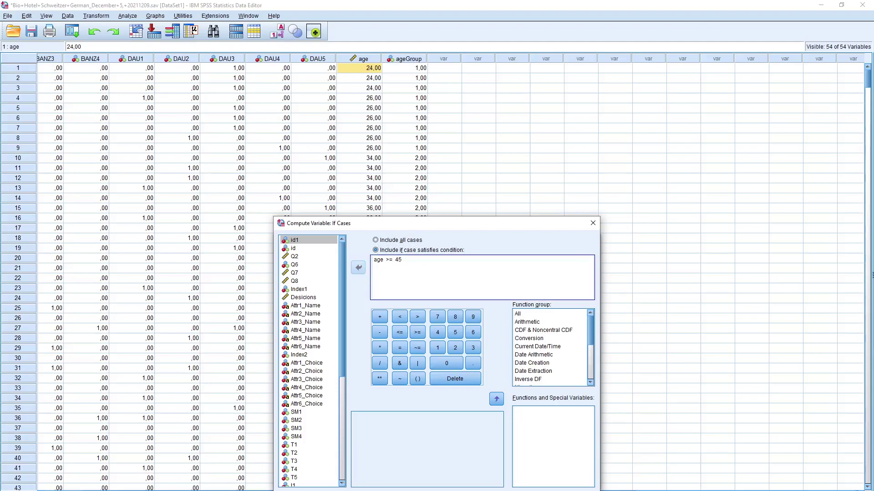
pyautogui.press('Return')
pyautogui.press('Return')
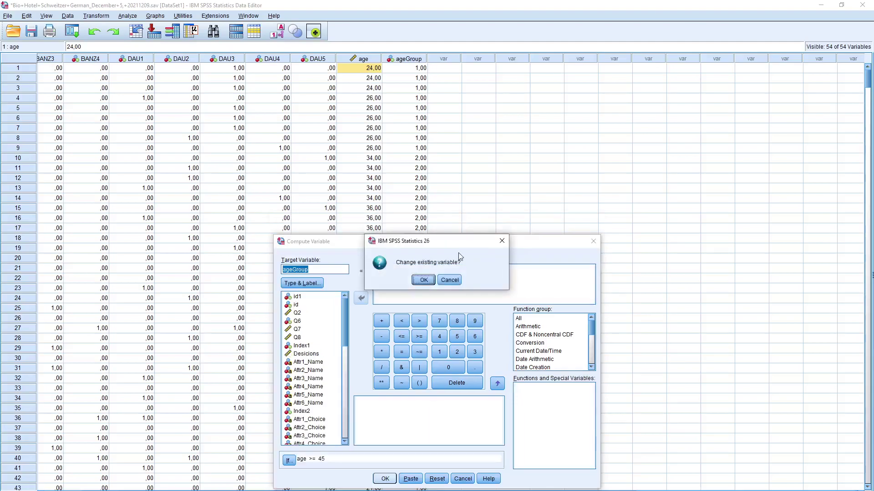
pyautogui.press('Return')
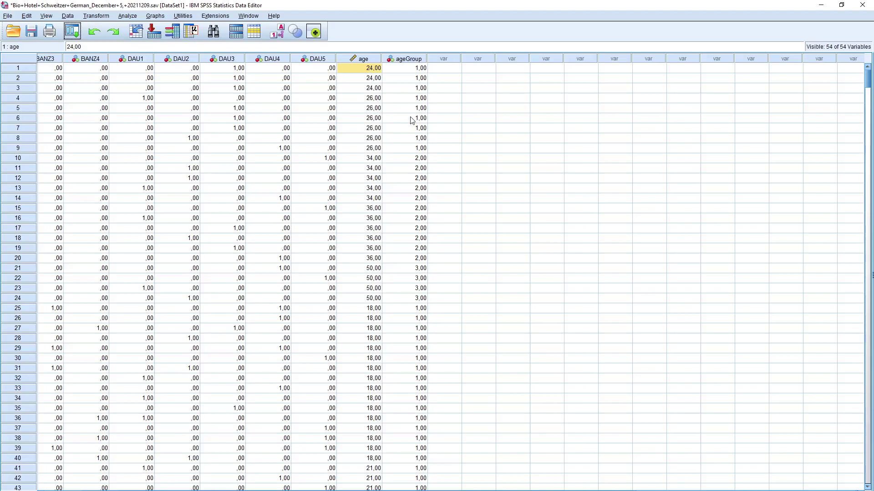
# - Open the value labels of ageGroup in the variable definitions and add the label "Younger than 30" for value 1
pyautogui.hotkey('ctrl', 't')
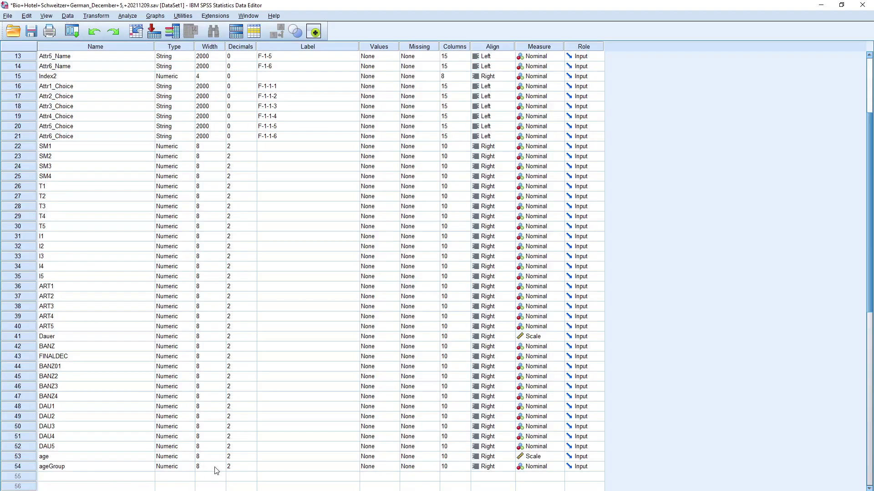
pyautogui.click(368, 467)
pyautogui.click(395, 467)
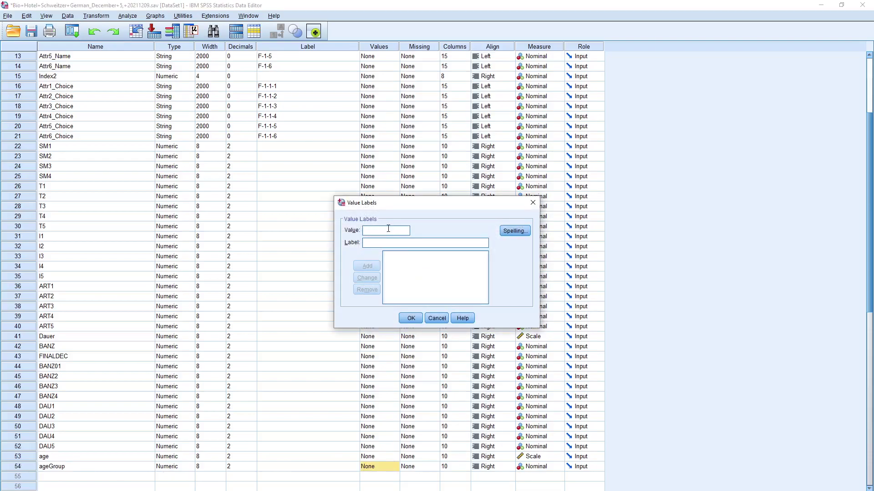
pyautogui.write('1')
pyautogui.write('Younger than')
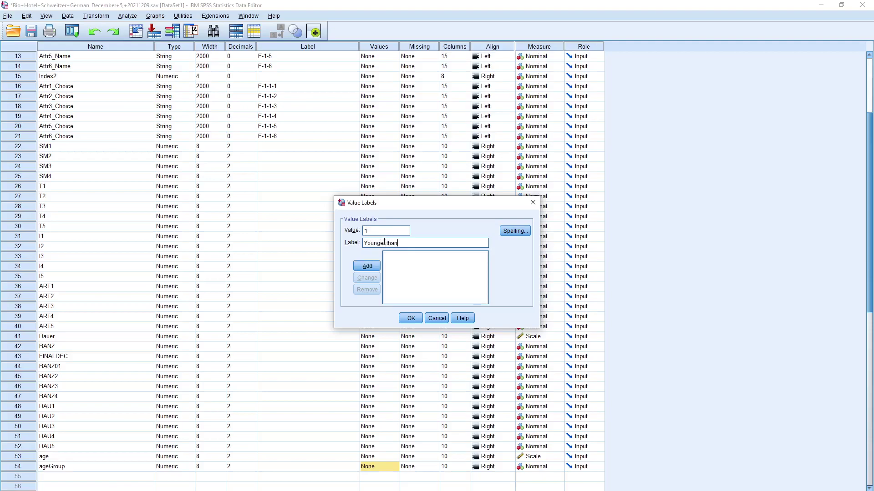
pyautogui.write(' 30')
pyautogui.click(366, 267)
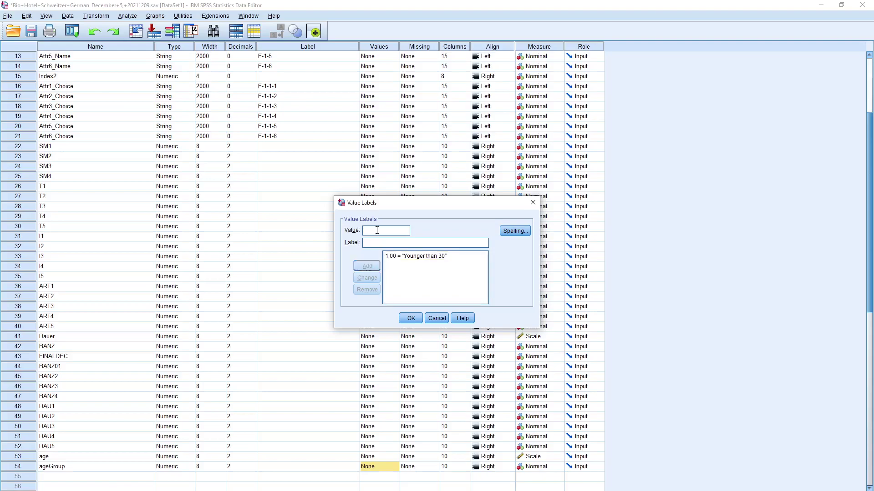
# - Add the label "30-44" for value 2 of ageGroup
pyautogui.write('2')
pyautogui.click(376, 242)
pyautogui.write('30-45')
pyautogui.click(366, 266)
# - Add the label "45 or older" for value 3 of ageGroup and accept the value labels
pyautogui.write('3')
pyautogui.click(368, 242)
pyautogui.write('Older')
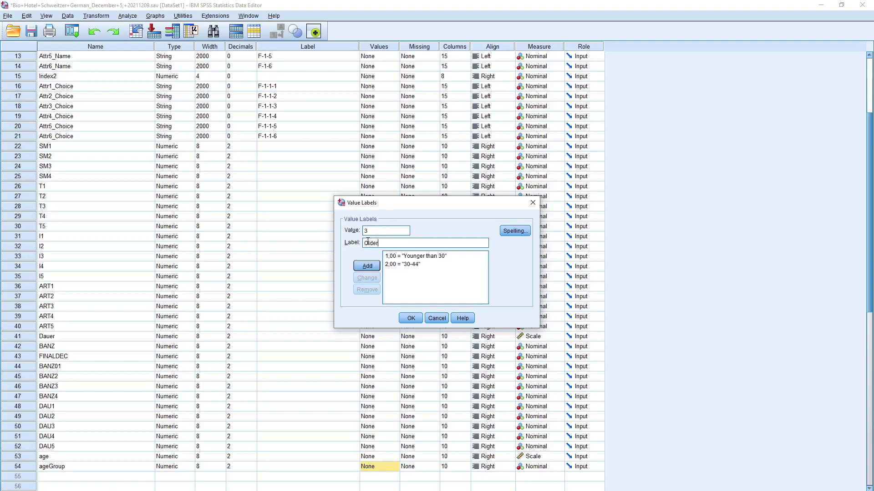
pyautogui.press('BackSpace')
pyautogui.press('BackSpace')
pyautogui.press('BackSpace')
pyautogui.press('BackSpace')
pyautogui.press('BackSpace')
pyautogui.write('45 or older')
pyautogui.click(369, 267)
pyautogui.click(418, 320)
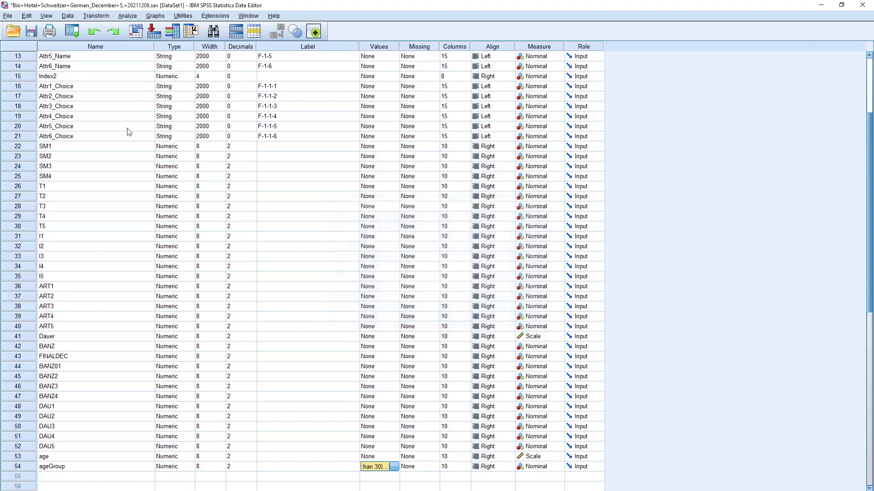
# - Look up the SM level names in the Excel workbook Data_German_Survey.xlsx and rename variable SM1 as Facebook in SPSS
pyautogui.moveTo(74, 151); pyautogui.dragTo(74, 179)
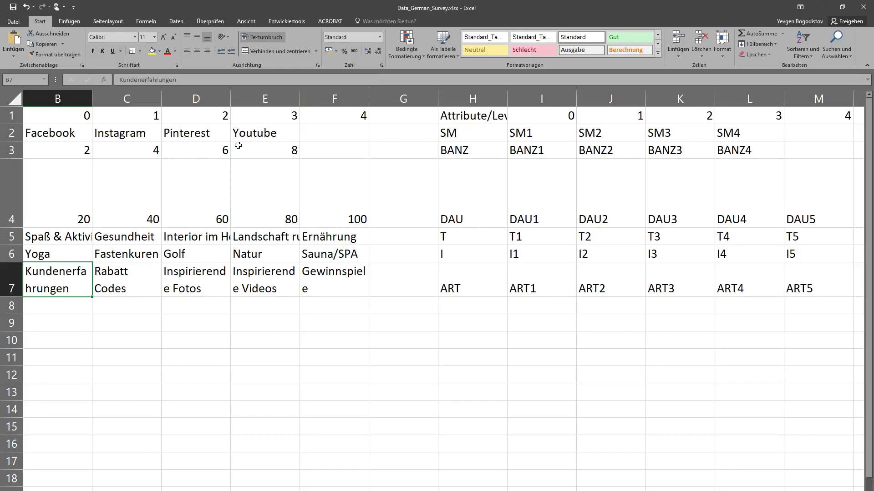
pyautogui.hotkey('alt', 'Tab')
pyautogui.click(64, 148)
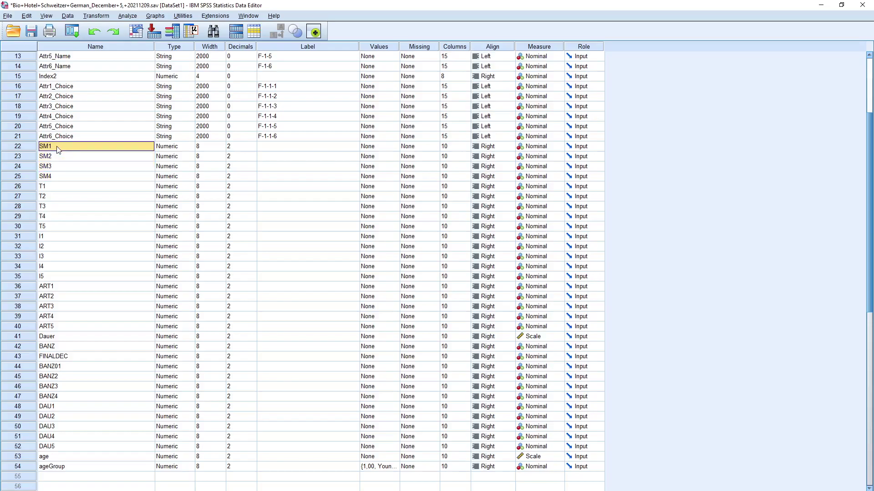
pyautogui.hotkey('alt', 'Tab')
pyautogui.hotkey('alt', 'Tab')
pyautogui.hotkey('alt', 'Tab')
pyautogui.moveTo(69, 133); pyautogui.dragTo(253, 133)
pyautogui.click(37, 132)
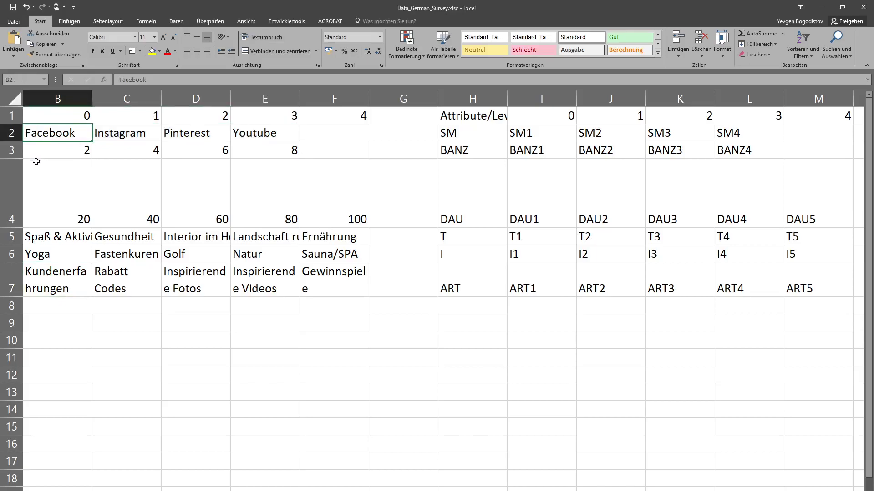
pyautogui.hotkey('alt', 'Tab')
pyautogui.write('Fa')
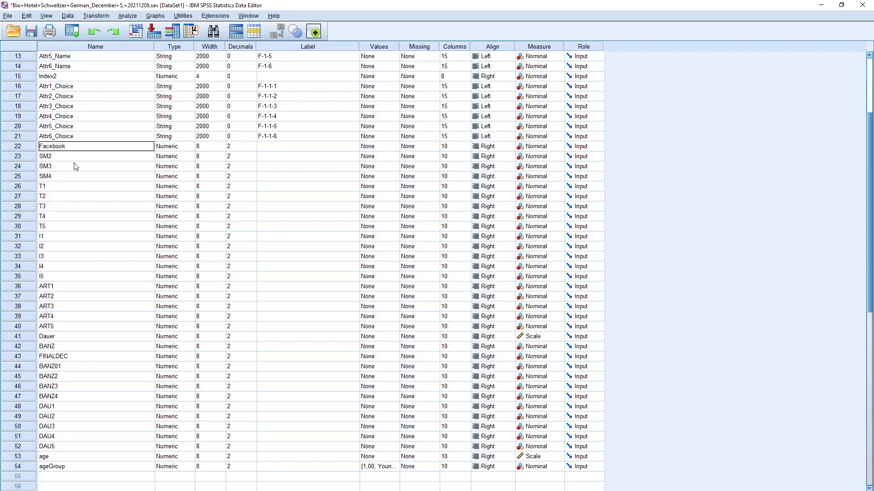
# - Check the level names in Excel again and rename variable SM2 as Instagram in SPSS
pyautogui.hotkey('alt', 'Tab')
pyautogui.hotkey('alt', 'Tab')
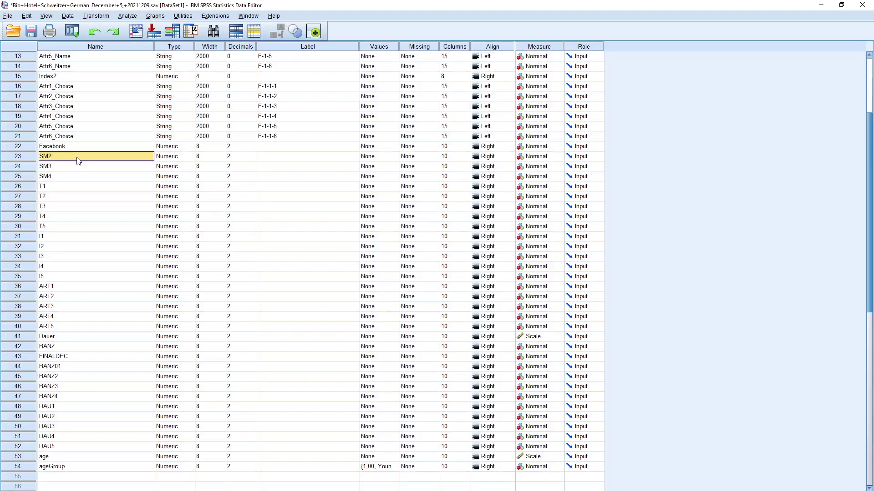
pyautogui.press('BackSpace')
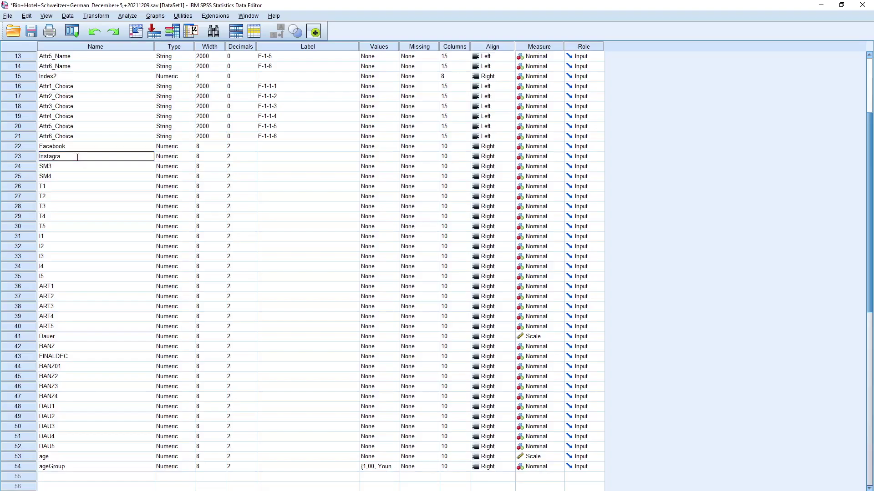
pyautogui.press('Return')
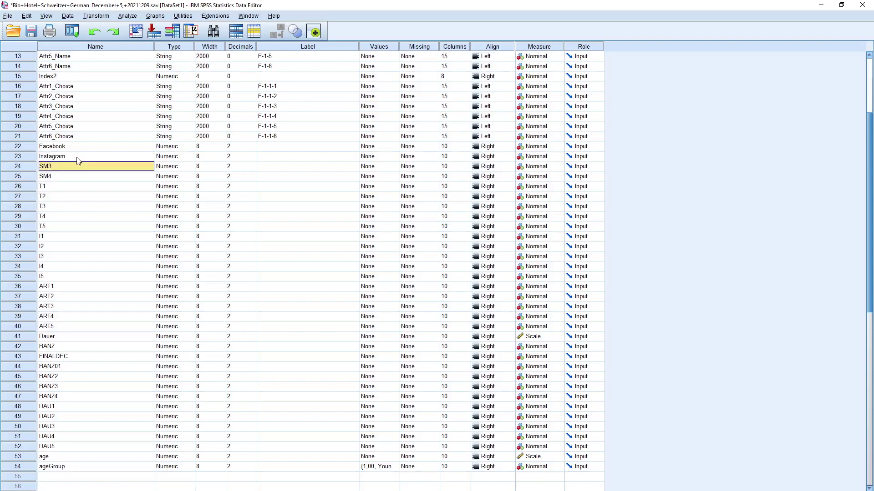
# - Rename variable SM3 as Pinterest and SM4 as Youtube
pyautogui.press('BackSpace')
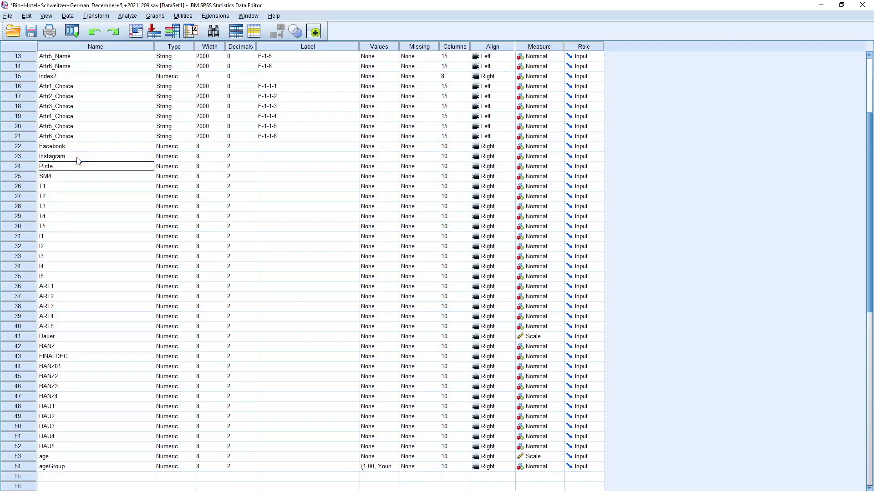
pyautogui.press('Return')
pyautogui.press('BackSpace')
pyautogui.write('Youtu')
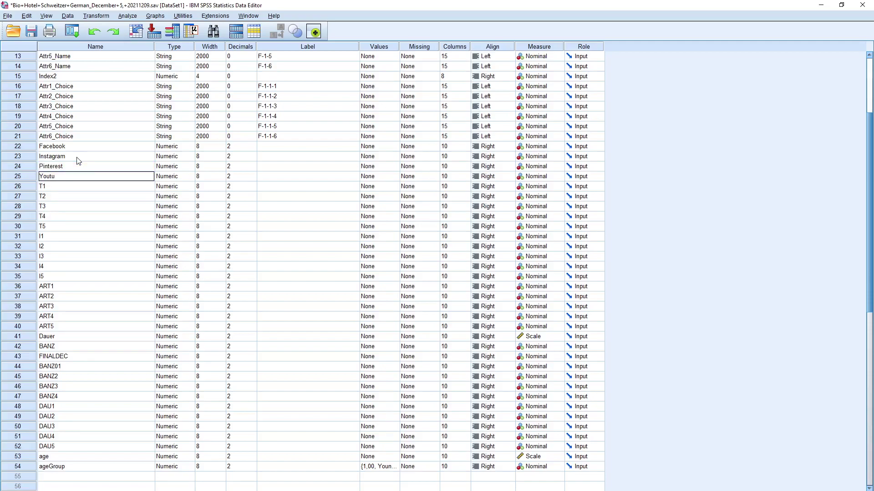
pyautogui.press('Return')
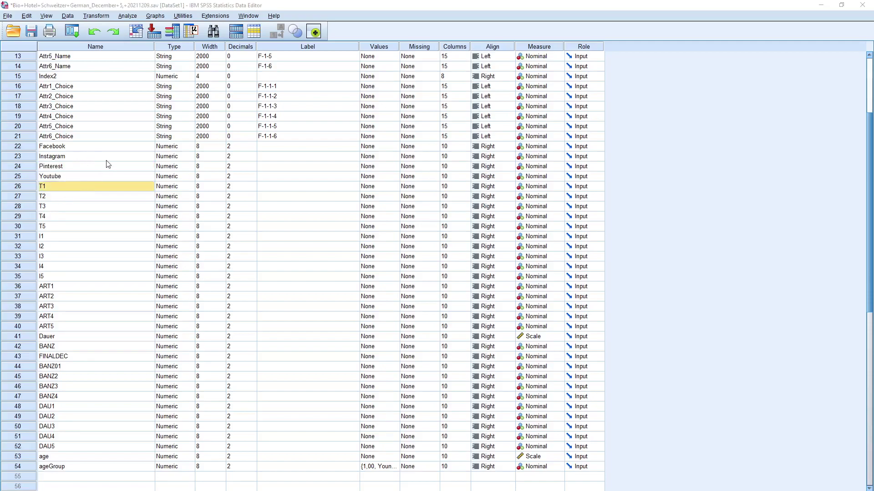
# - Switch to Excel, copy the interest names in B6:F6 from Yoga to Sauna/SPA, and paste them transposed starting at B10
pyautogui.hotkey('alt', 'Tab')
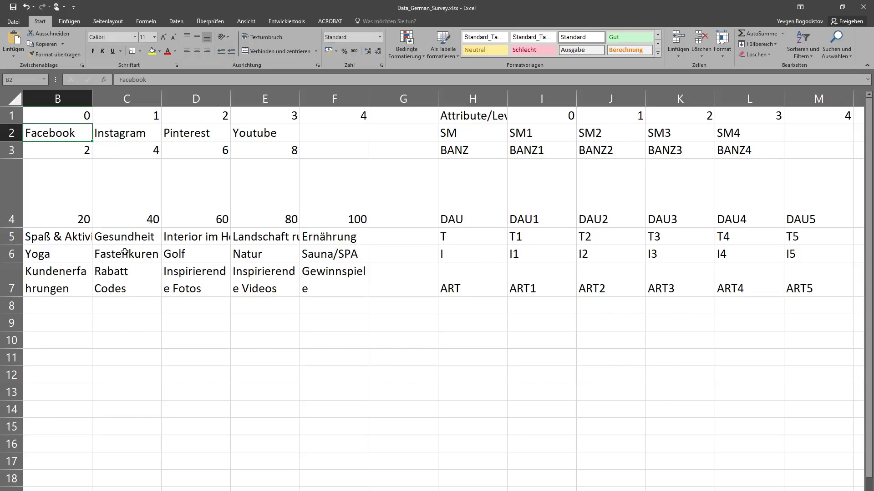
pyautogui.click(63, 249)
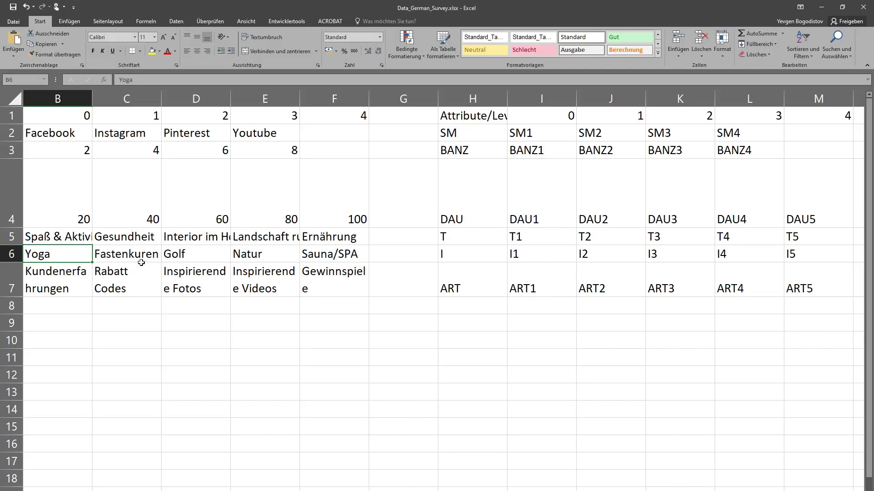
pyautogui.click(123, 252)
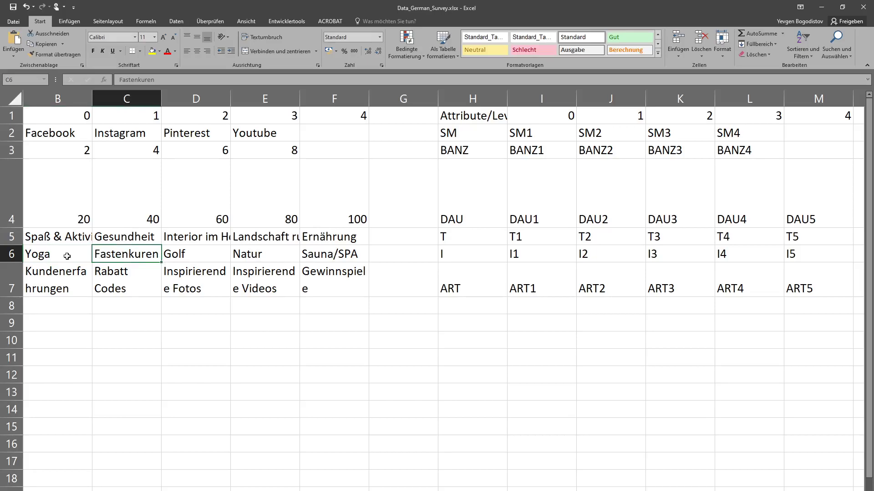
pyautogui.moveTo(69, 255); pyautogui.dragTo(330, 255)
pyautogui.hotkey('ctrl', 'c')
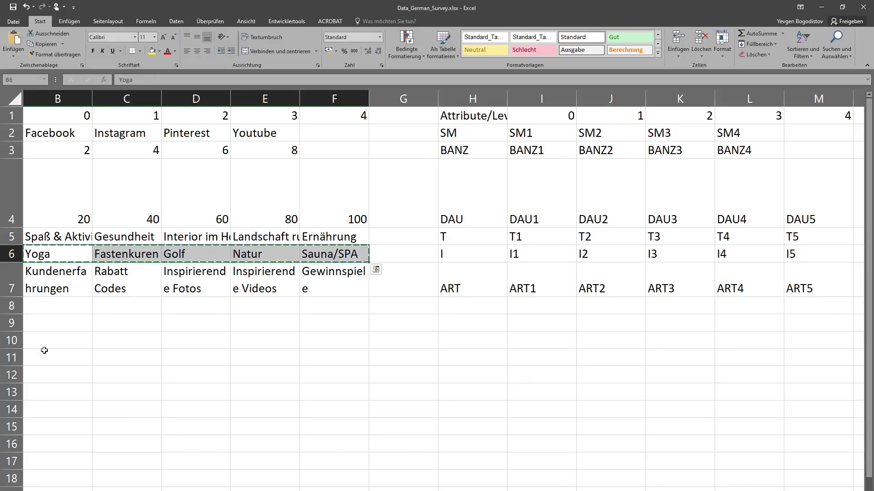
pyautogui.click(54, 340)
pyautogui.rightClick(55, 340)
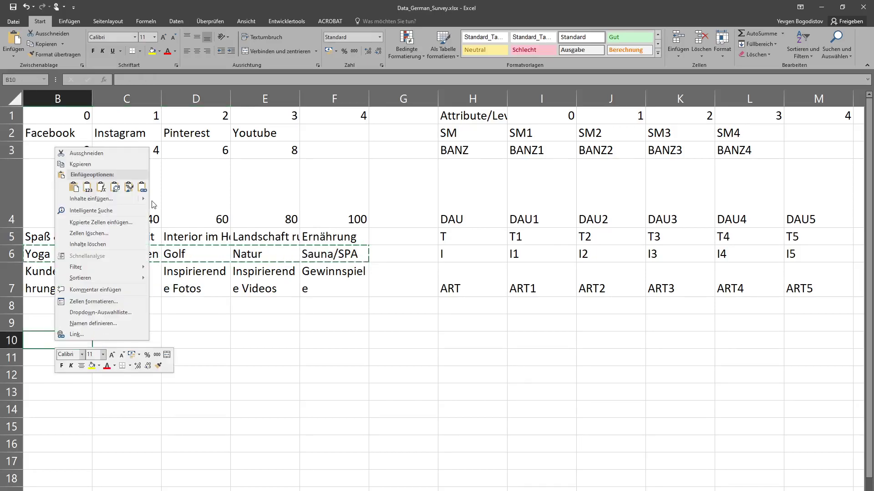
pyautogui.click(115, 188)
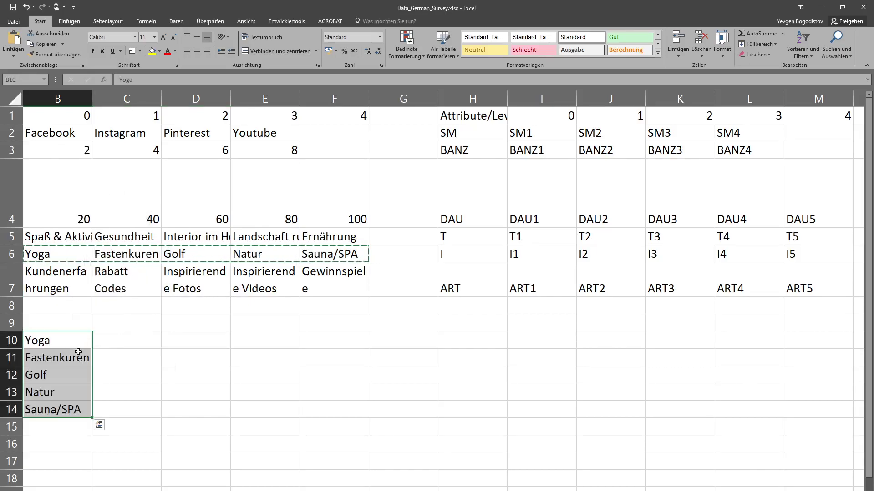
# - Copy the transposed interest names and paste them in SPSS over the variable names starting at I1
pyautogui.hotkey('ctrl', 'c')
pyautogui.hotkey('alt', 'Tab')
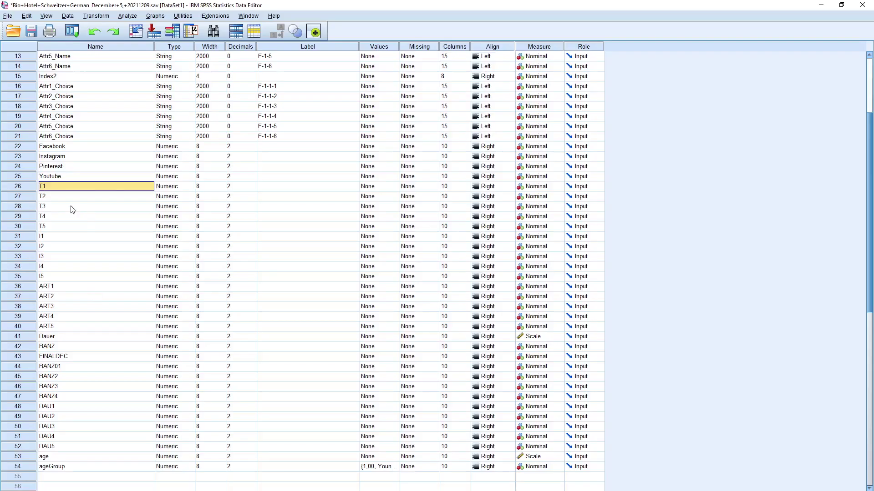
pyautogui.click(55, 240)
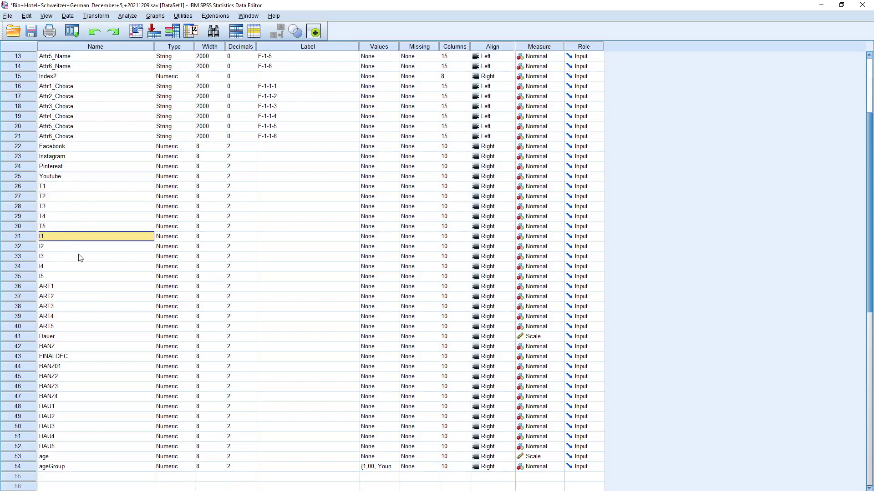
pyautogui.hotkey('ctrl', 'v')
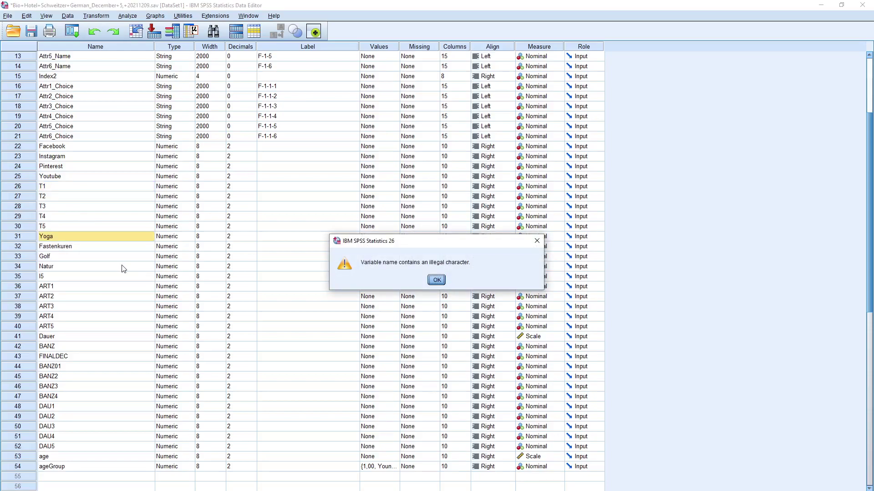
pyautogui.click(435, 281)
# - Check the last interest name in Excel and rename variable I5 as Saune_SPA in SPSS
pyautogui.hotkey('alt', 'Tab')
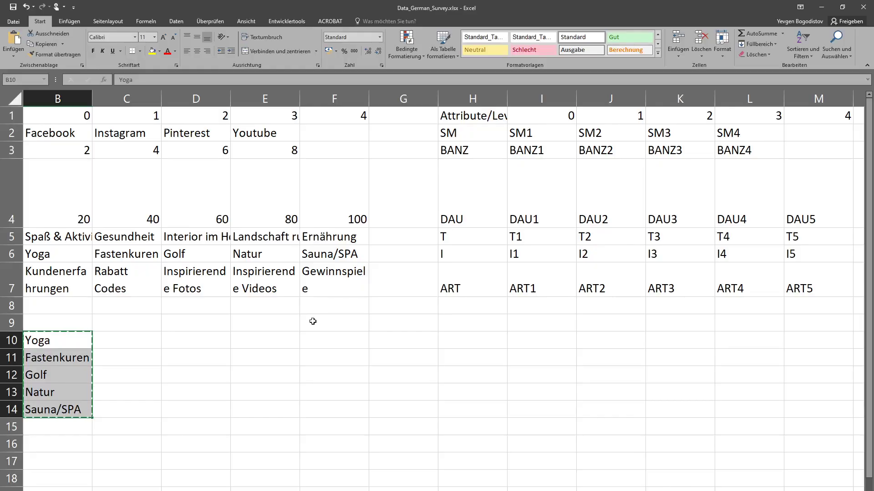
pyautogui.hotkey('alt', 'Tab')
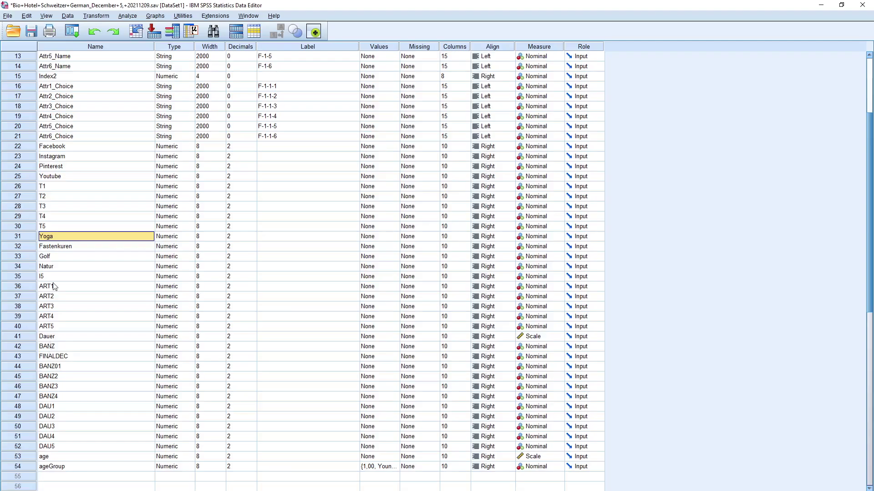
pyautogui.click(50, 278)
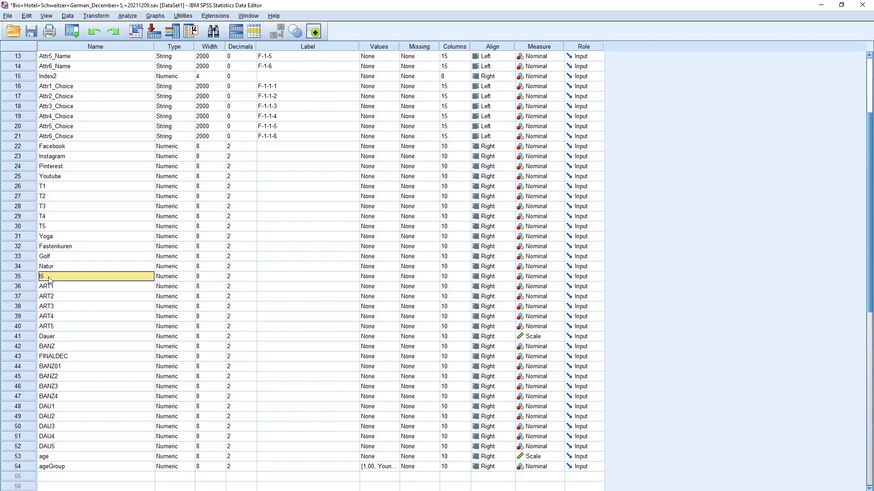
pyautogui.write('Saune_SPA')
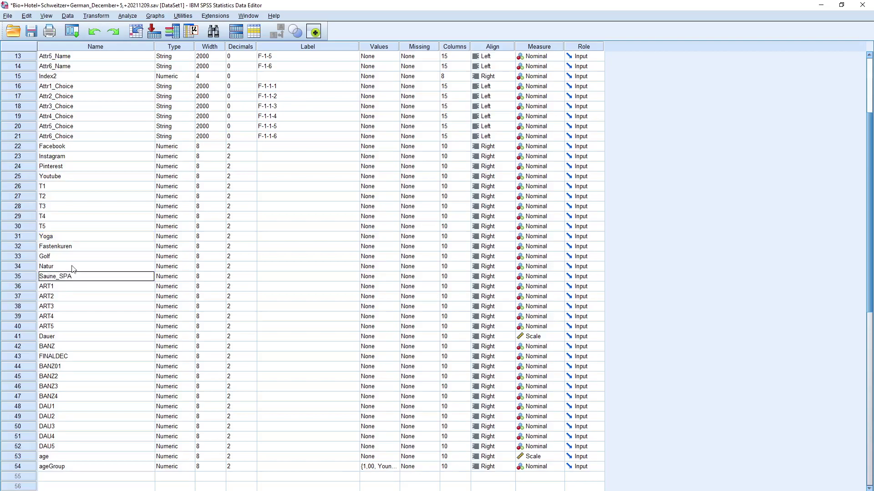
pyautogui.click(78, 291)
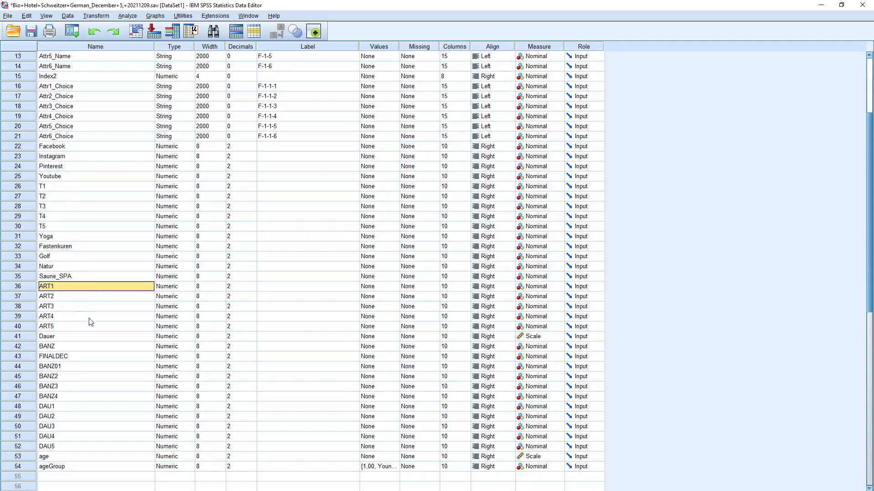
# - Open the Binary Logistic regression dialog
pyautogui.click(68, 357)
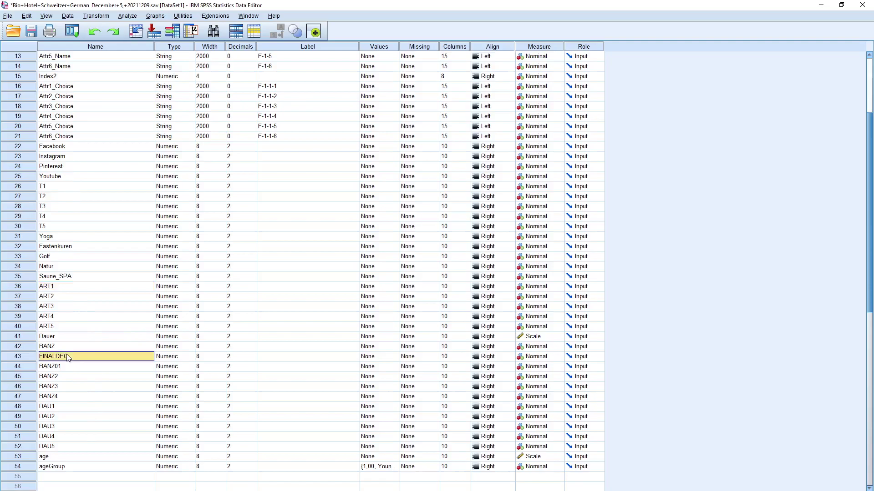
pyautogui.click(124, 16)
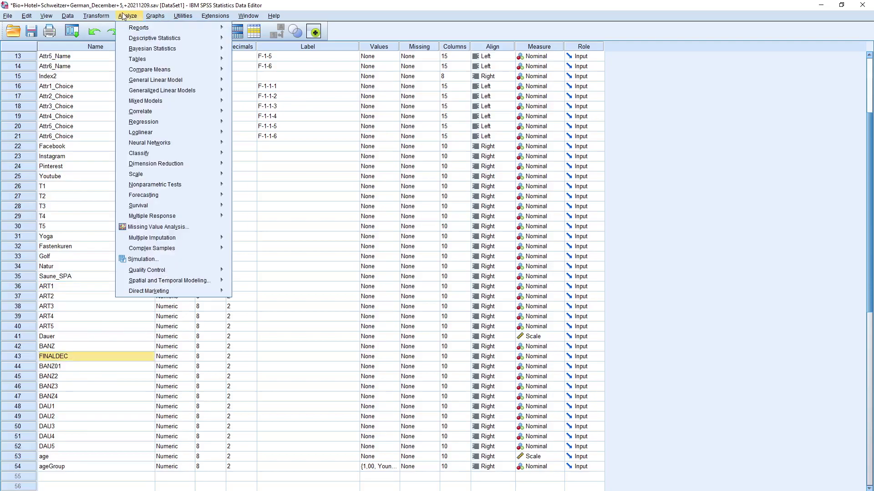
pyautogui.moveTo(160, 122)
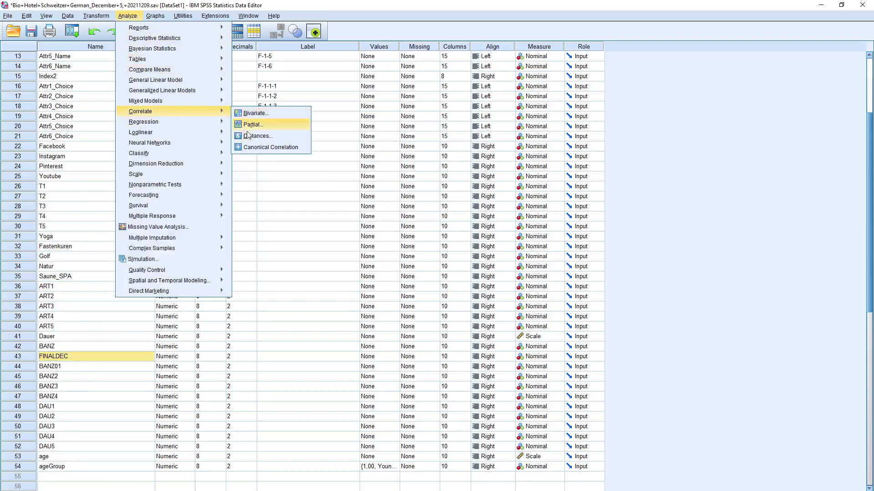
pyautogui.moveTo(211, 132)
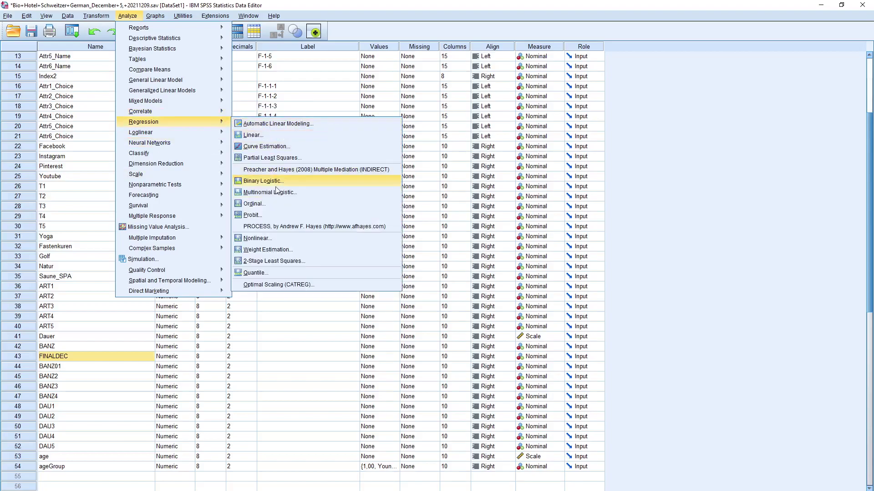
pyautogui.click(276, 183)
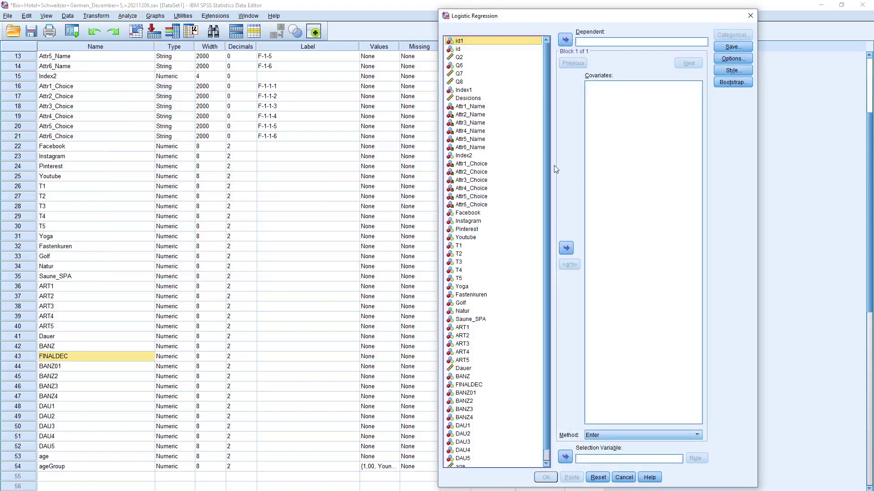
# - Set FINALDEC as the dependent variable of the logistic regression
pyautogui.scroll(-1, 545, 171)
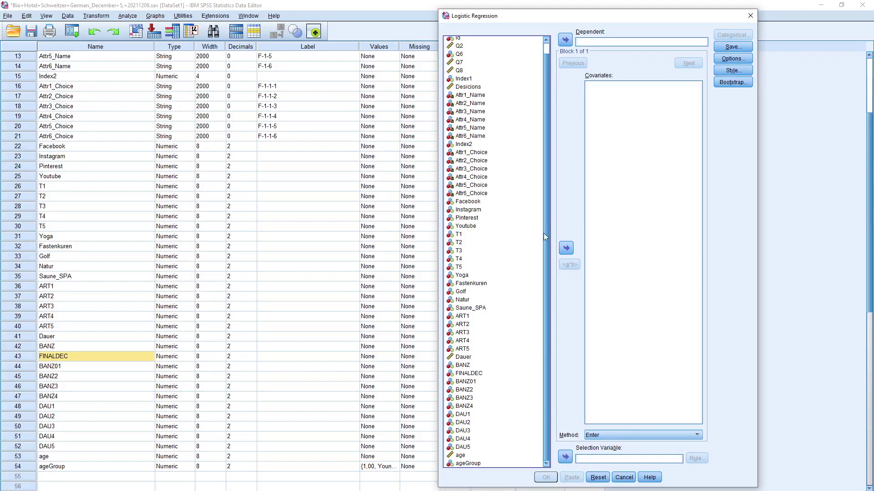
pyautogui.click(471, 375)
pyautogui.click(565, 40)
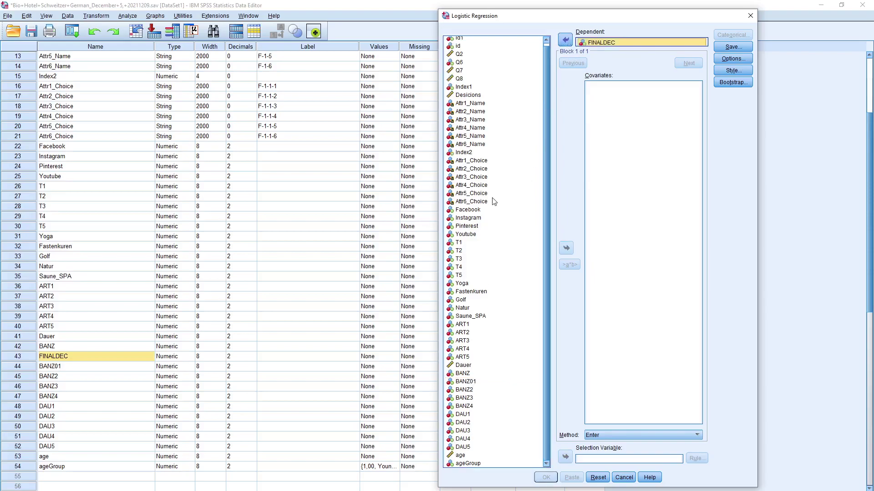
# - Add the four variables Facebook, Instagram, Pinterest and Youtube as covariates of the logistic regression
pyautogui.keyDown('shift'); pyautogui.click(468, 211); pyautogui.keyUp('shift')
pyautogui.click(467, 226)
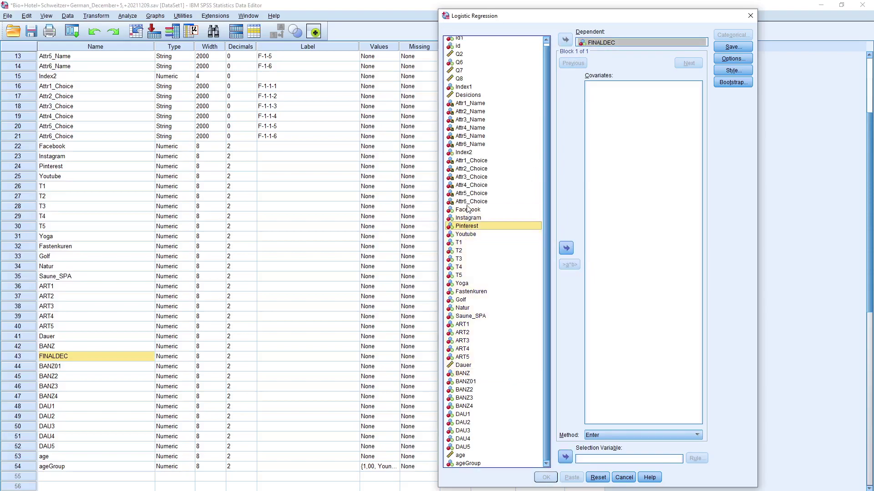
pyautogui.press('Up')
pyautogui.press('Up')
pyautogui.keyDown('shift'); pyautogui.click(467, 235); pyautogui.keyUp('shift')
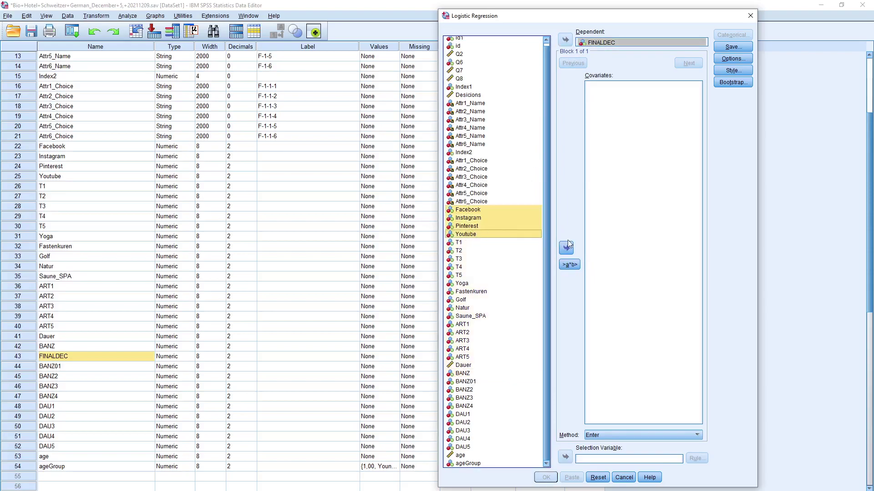
pyautogui.click(566, 248)
# - Add Yoga, Fastenkuren, Golf, Natur and Saune_SPA as further covariates and run the regression
pyautogui.click(466, 284)
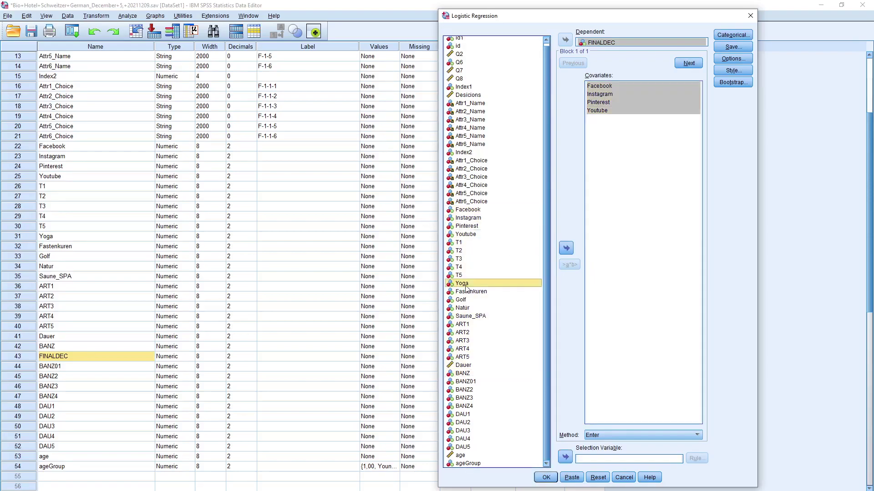
pyautogui.keyDown('shift'); pyautogui.click(471, 316); pyautogui.keyUp('shift')
pyautogui.click(565, 248)
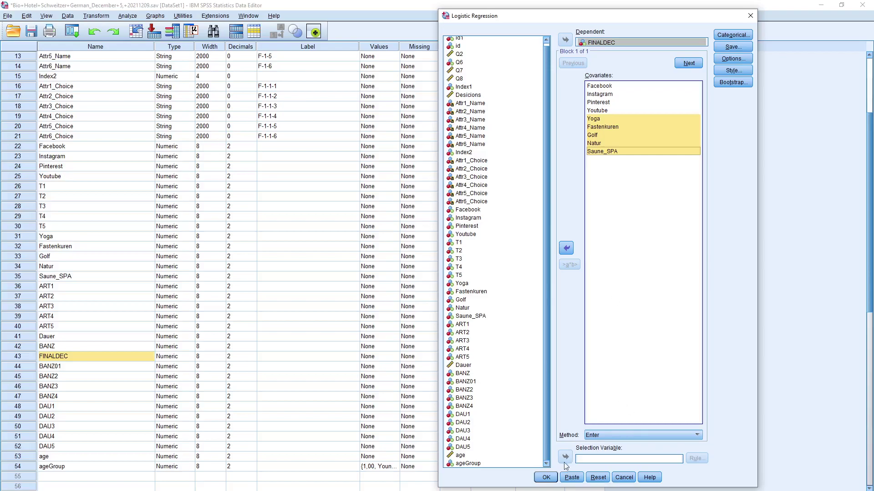
pyautogui.click(546, 478)
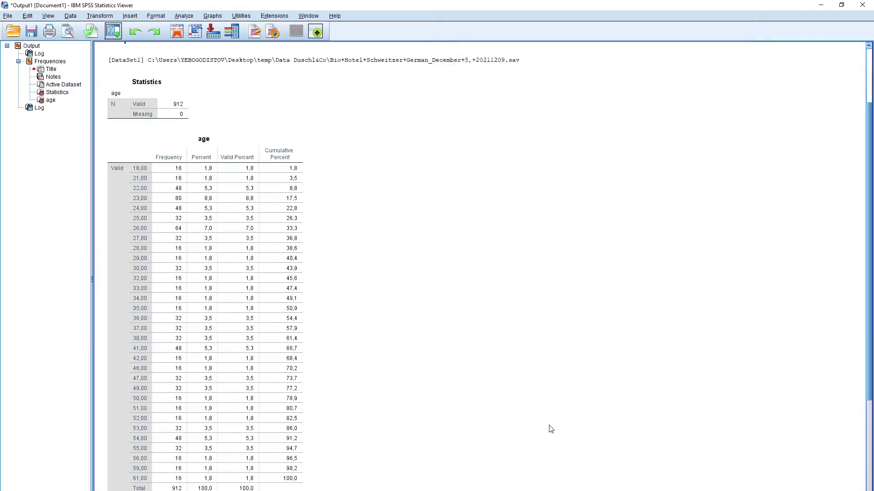
pyautogui.scroll(-10, 409, 316)
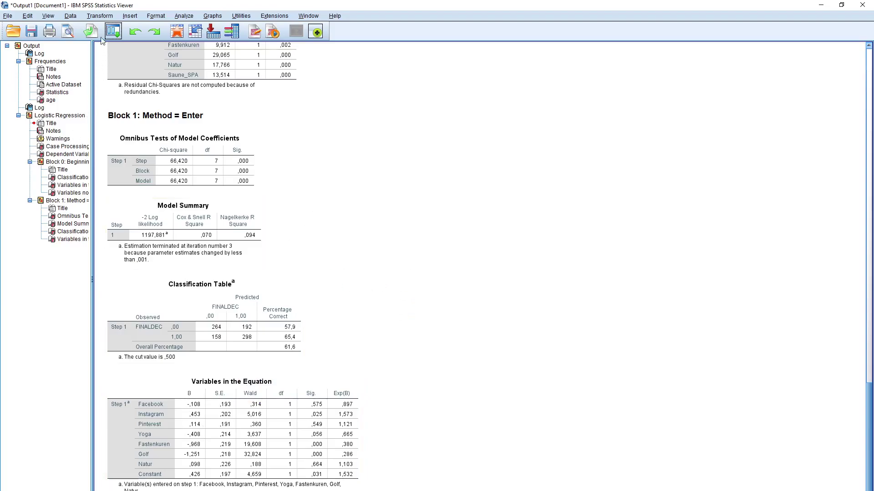
# - Split the file by ageGroup with the Compare groups option, sorting the file by the grouping variable
pyautogui.click(71, 17)
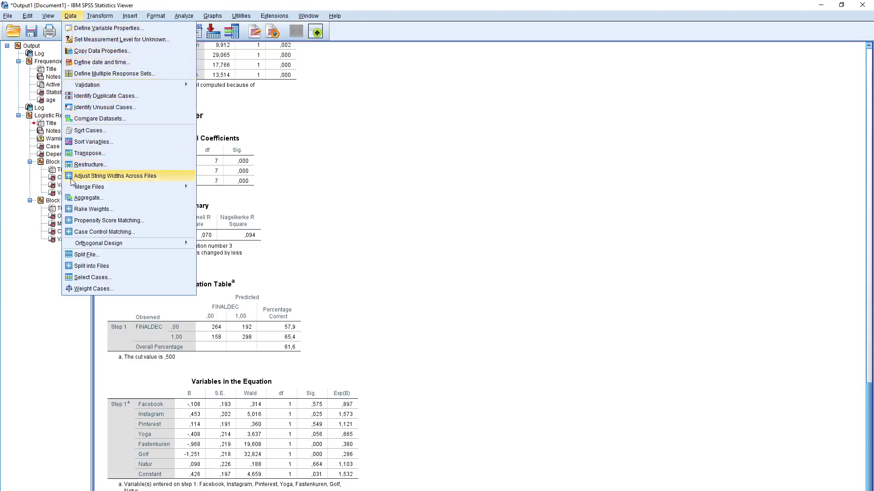
pyautogui.click(87, 254)
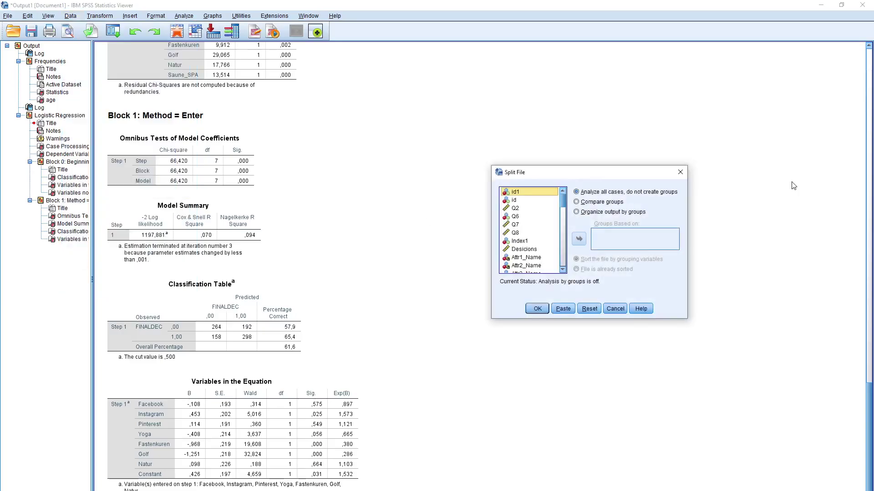
pyautogui.click(600, 206)
pyautogui.moveTo(563, 200); pyautogui.dragTo(562, 260)
pyautogui.click(524, 269)
pyautogui.click(578, 239)
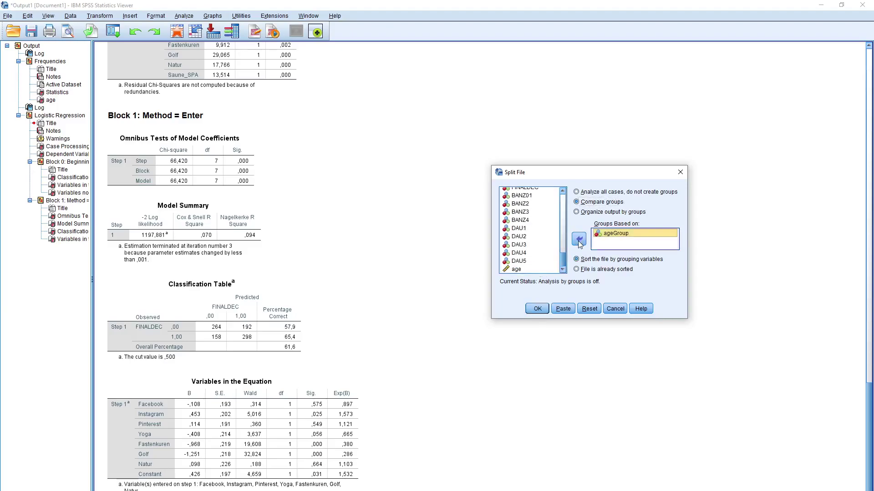
pyautogui.click(537, 309)
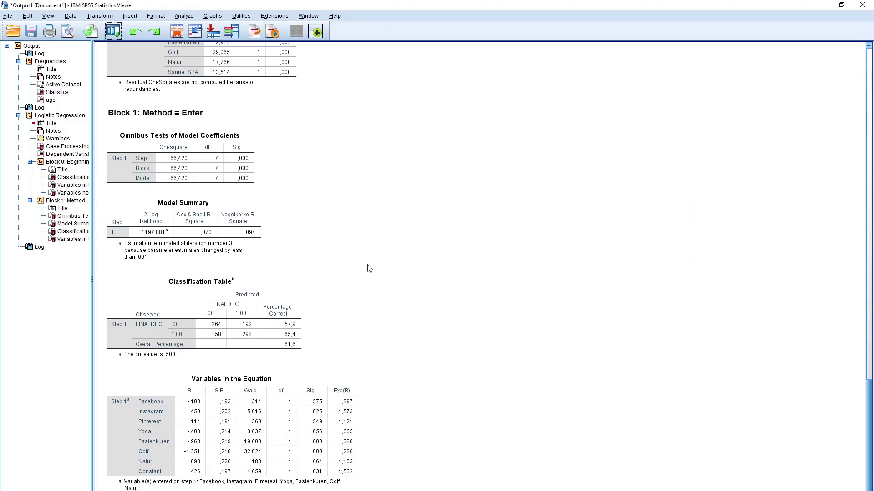
# - Recall the logistic regression with its previous settings and rerun it on the split file
pyautogui.click(113, 31)
pyautogui.click(132, 59)
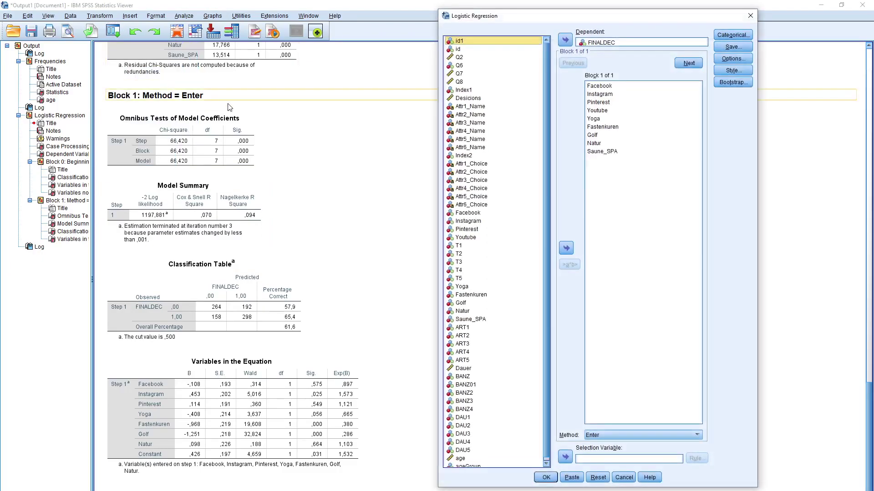
pyautogui.click(546, 478)
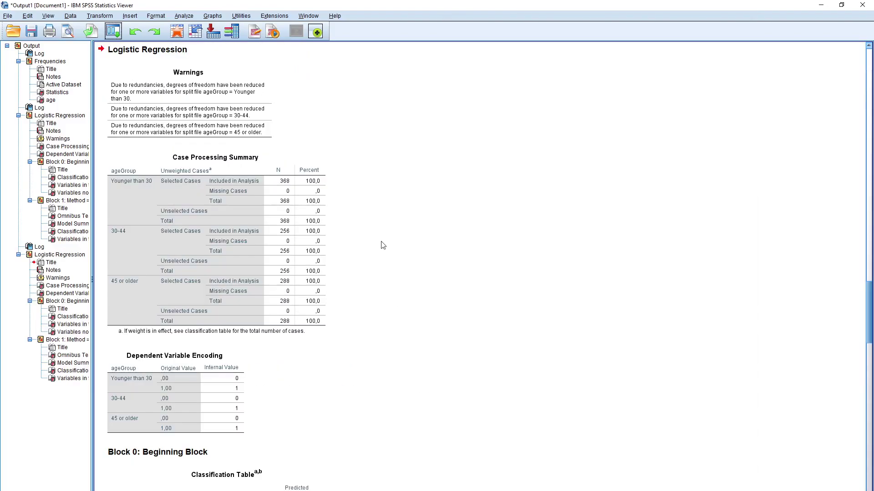
# - Examine the regression output by age group, from Variables not in the Equation to the Block 1 Variables in the Equation table
pyautogui.scroll(-15, 383, 246)
pyautogui.click(142, 242)
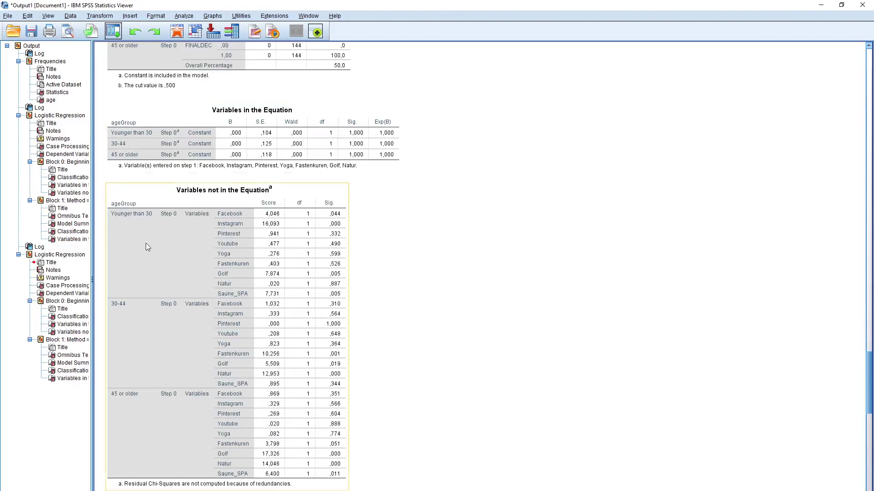
pyautogui.scroll(-10, 304, 259)
pyautogui.click(304, 263)
pyautogui.scroll(5, 197, 209)
pyautogui.click(197, 208)
pyautogui.scroll(-13, 167, 144)
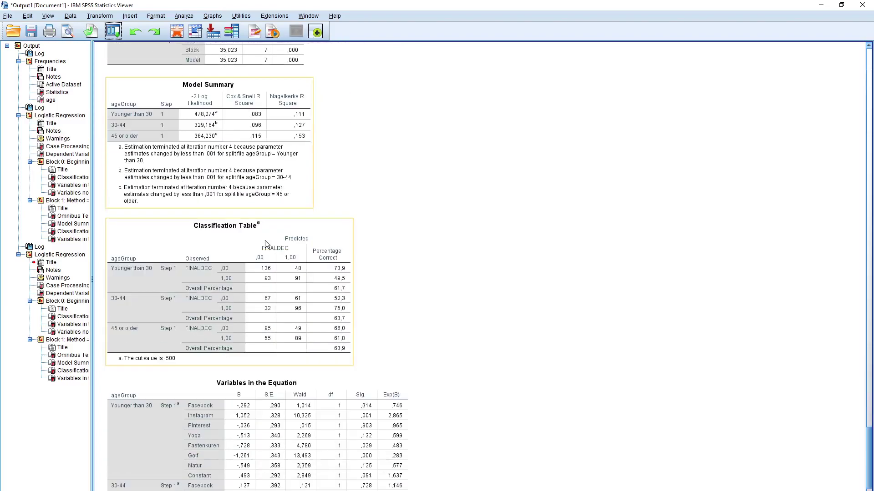
pyautogui.click(295, 377)
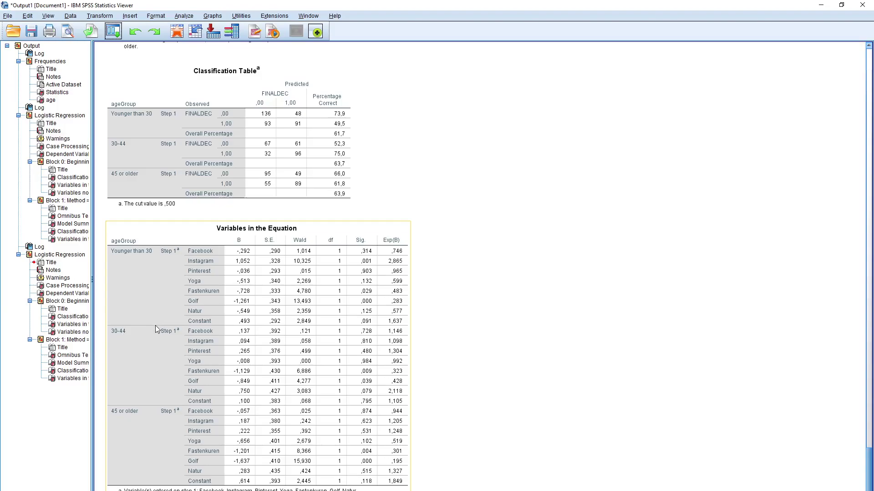
pyautogui.click(181, 195)
pyautogui.click(123, 51)
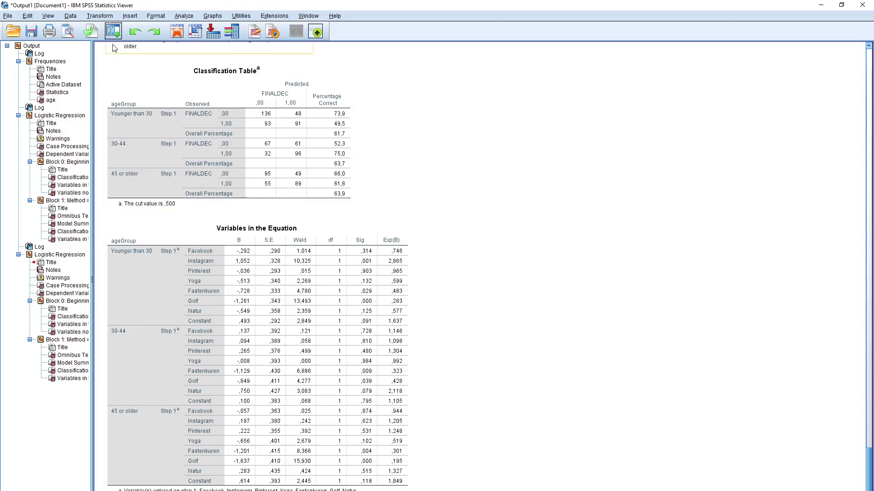
# - Turn off the file split so that all cases are analyzed without creating groups
pyautogui.click(70, 17)
pyautogui.click(188, 253)
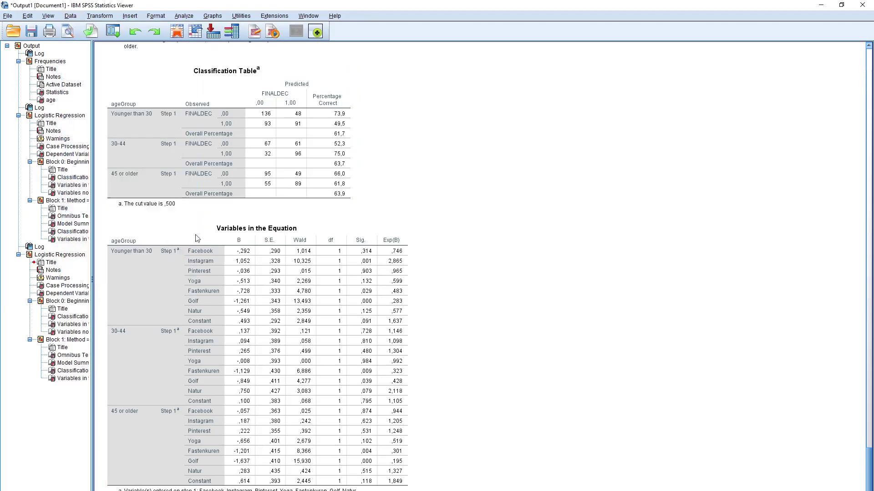
pyautogui.click(577, 192)
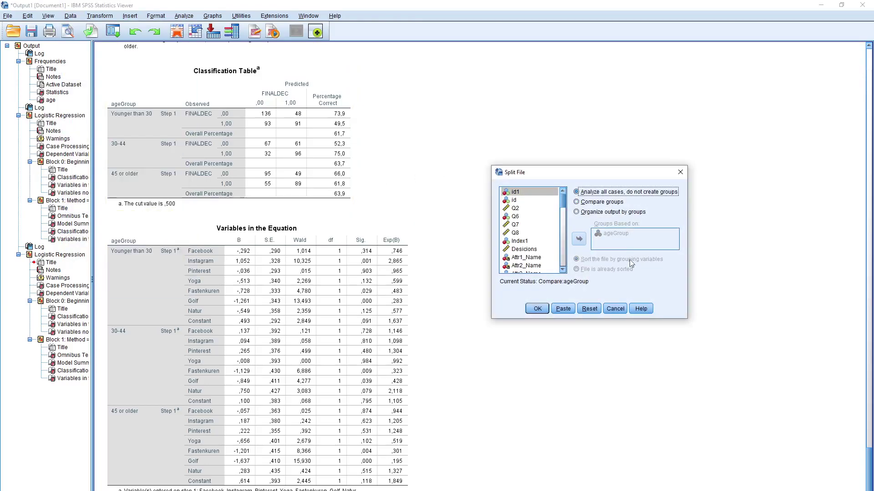
pyautogui.click(537, 309)
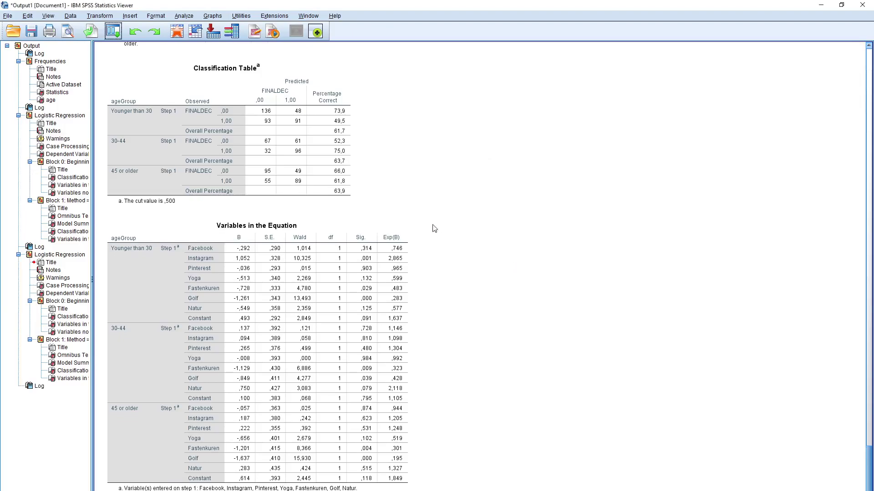
# - Recall the logistic regression with its previous settings and start a second covariate block
pyautogui.click(248, 249)
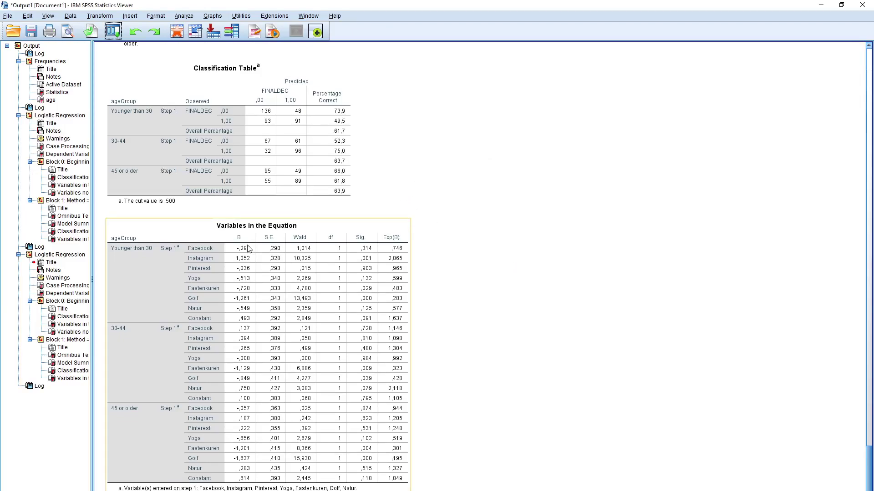
pyautogui.click(243, 215)
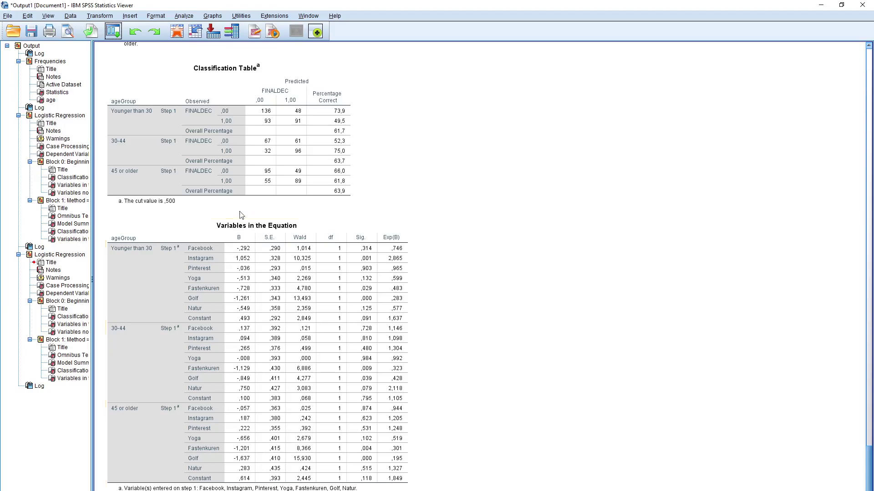
pyautogui.click(114, 32)
pyautogui.click(122, 58)
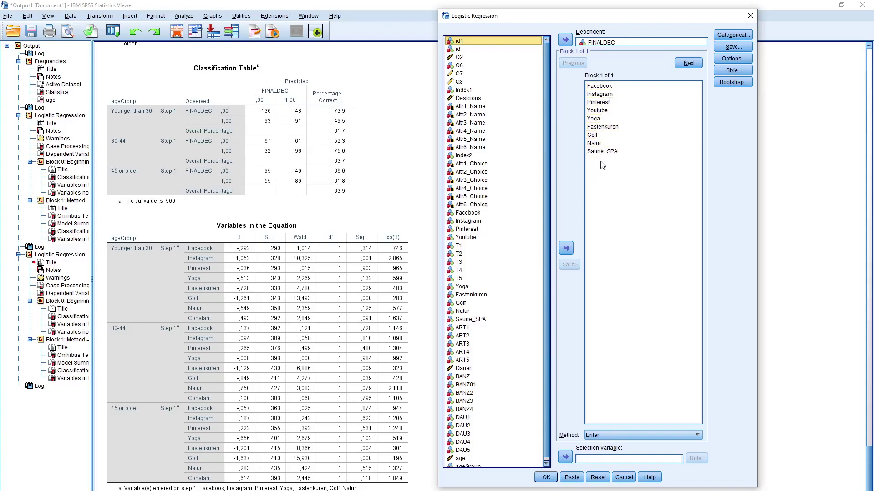
pyautogui.click(689, 64)
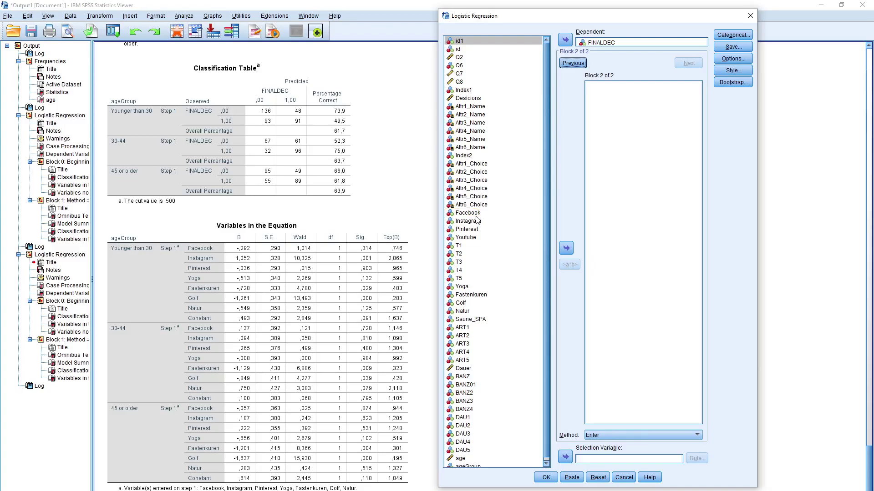
# - Add the interactions of Youtube with Yoga, Fastenkuren and Golf to Block 2
pyautogui.click(467, 237)
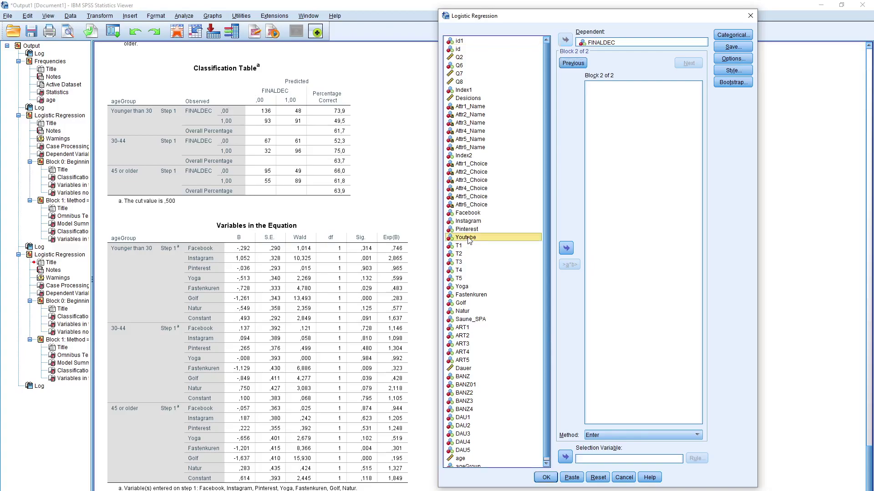
pyautogui.keyDown('ctrl'); pyautogui.click(466, 287); pyautogui.keyUp('ctrl')
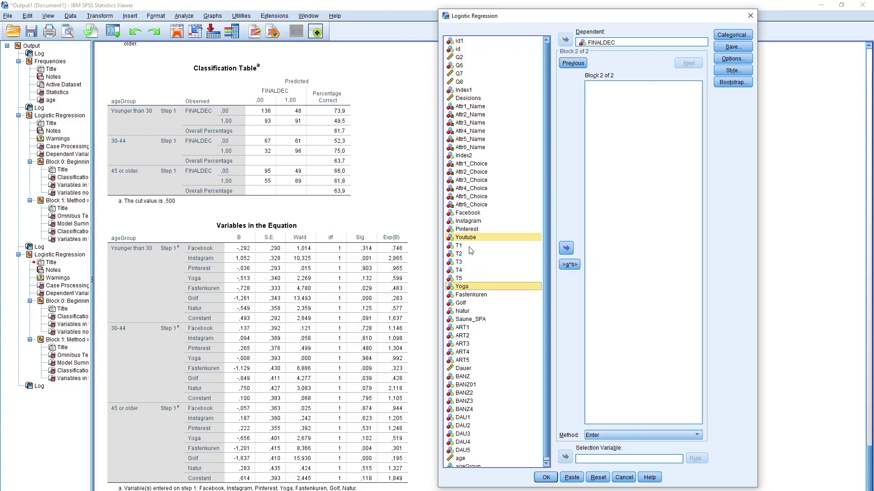
pyautogui.click(569, 265)
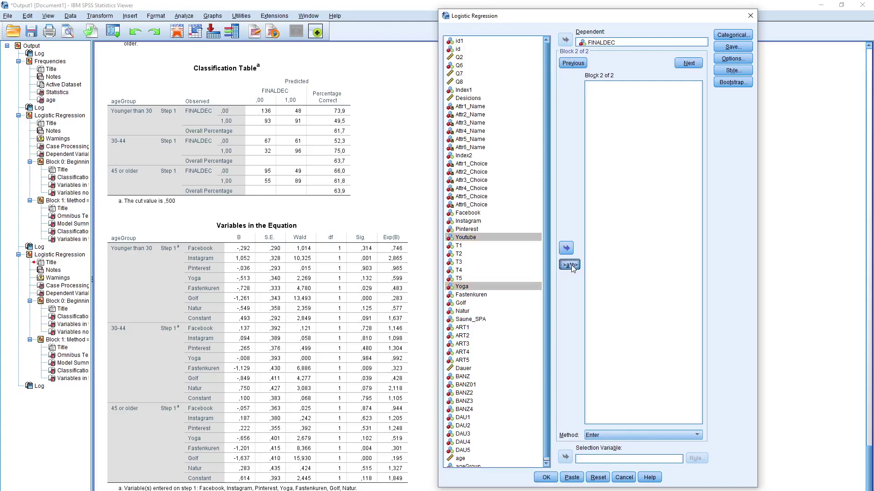
pyautogui.click(465, 238)
pyautogui.keyDown('ctrl'); pyautogui.click(470, 295); pyautogui.keyUp('ctrl')
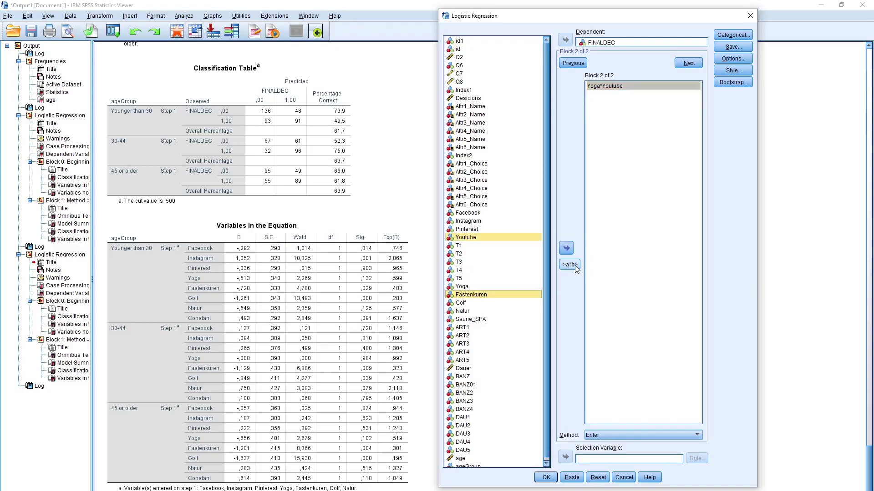
pyautogui.hotkey('alt', 'a')
pyautogui.keyDown('ctrl'); pyautogui.click(461, 304); pyautogui.keyUp('ctrl')
pyautogui.hotkey('alt', 'a')
# - Add the interactions of Youtube with Natur and Saune_SPA to Block 2, and select Facebook in the variable list
pyautogui.click(465, 238)
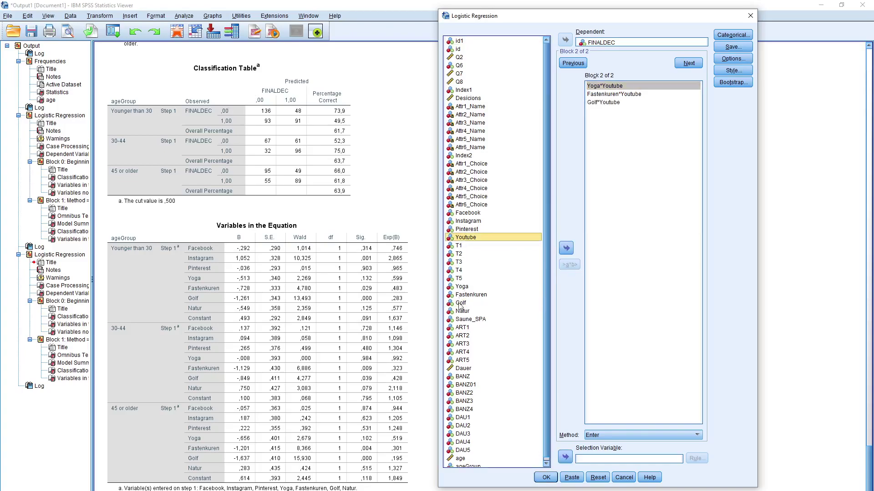
pyautogui.keyDown('ctrl'); pyautogui.click(462, 311); pyautogui.keyUp('ctrl')
pyautogui.click(576, 268)
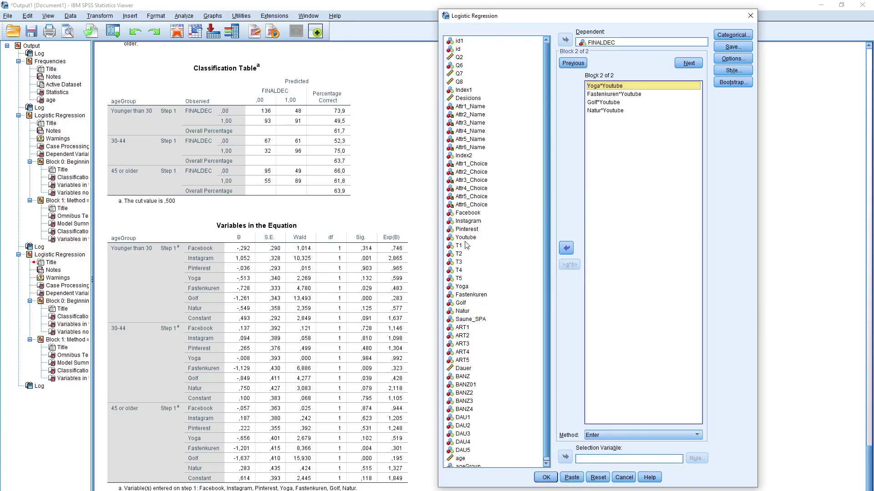
pyautogui.click(575, 266)
pyautogui.click(472, 213)
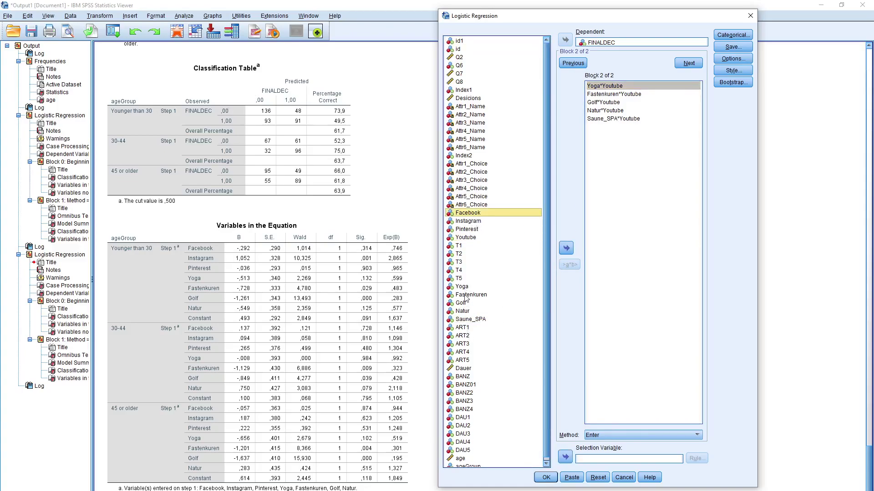
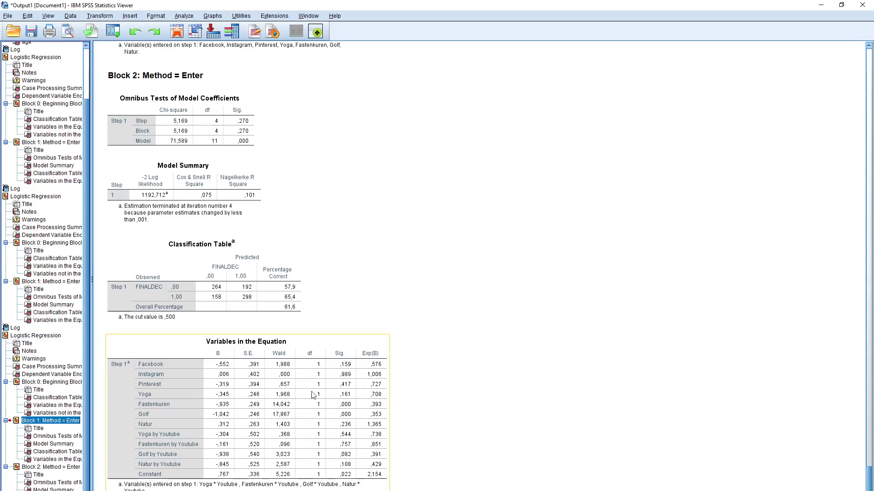
# - Examine the Block 2 Variables in the Equation table, including the interaction terms with Youtube
pyautogui.scroll(3, 177, 414)
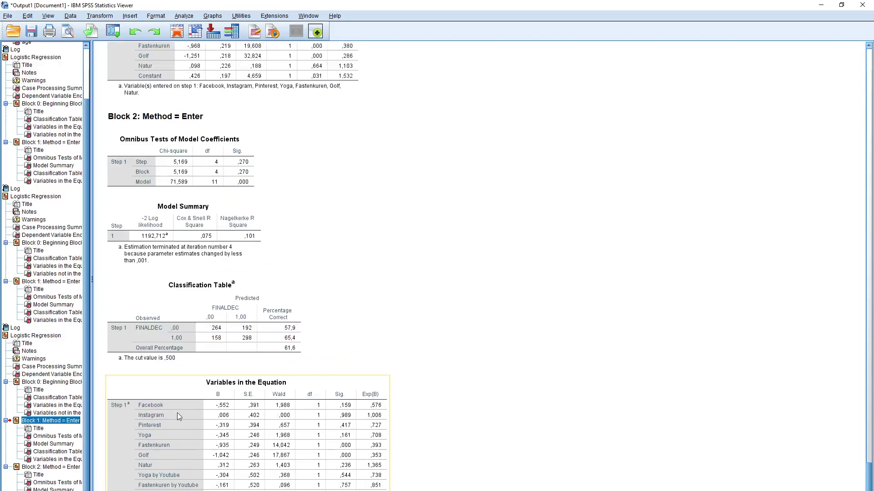
pyautogui.scroll(-3, 188, 410)
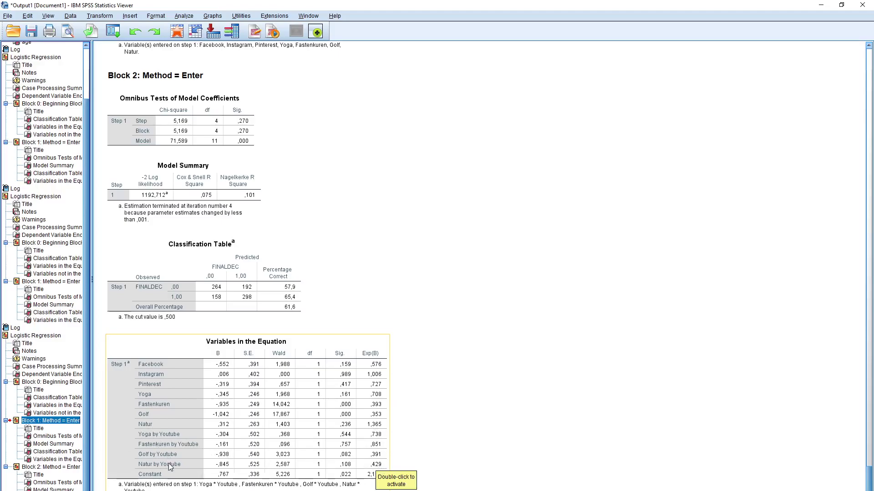
# - Recall the logistic regression and add the interactions of Instagram with Yoga, Fastenkuren and Golf to Block 2
pyautogui.click(118, 44)
pyautogui.click(120, 49)
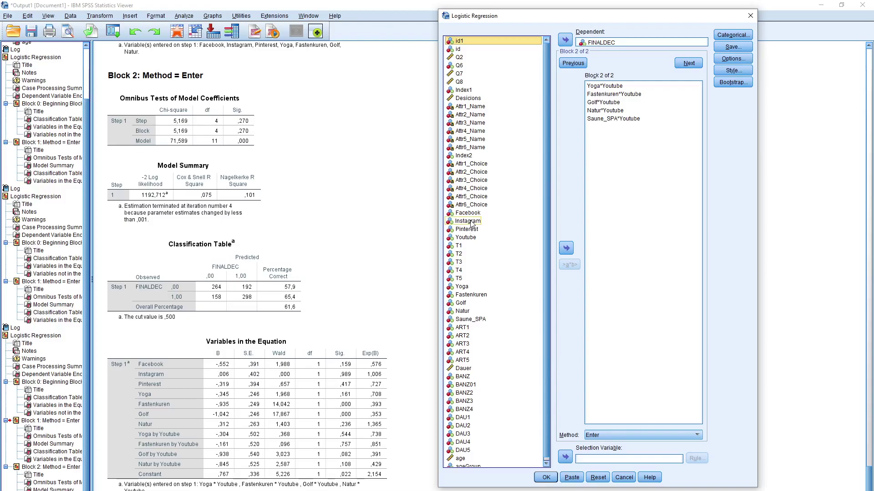
pyautogui.click(469, 221)
pyautogui.keyDown('ctrl'); pyautogui.click(462, 286); pyautogui.keyUp('ctrl')
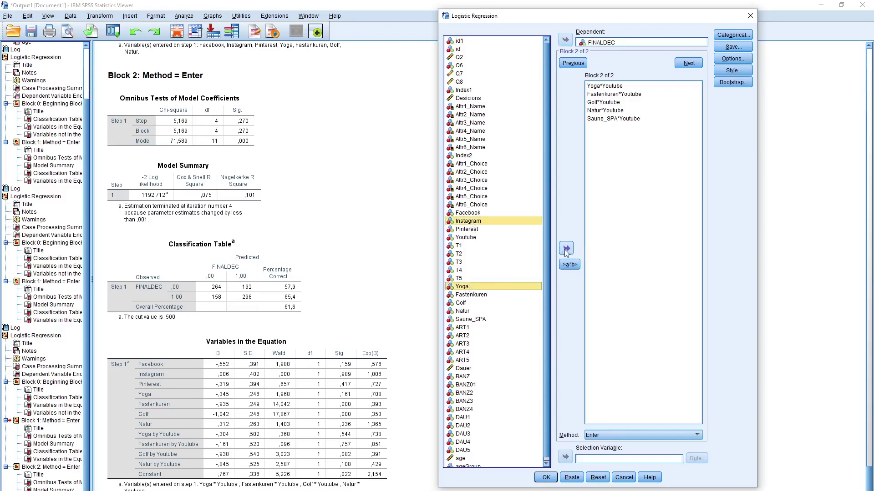
pyautogui.click(569, 265)
pyautogui.click(469, 222)
pyautogui.keyDown('ctrl'); pyautogui.click(465, 296); pyautogui.keyUp('ctrl')
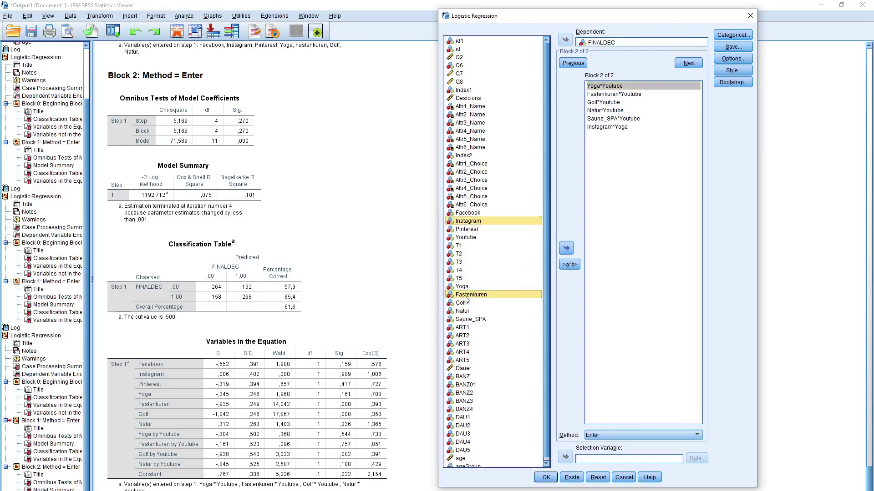
pyautogui.click(569, 264)
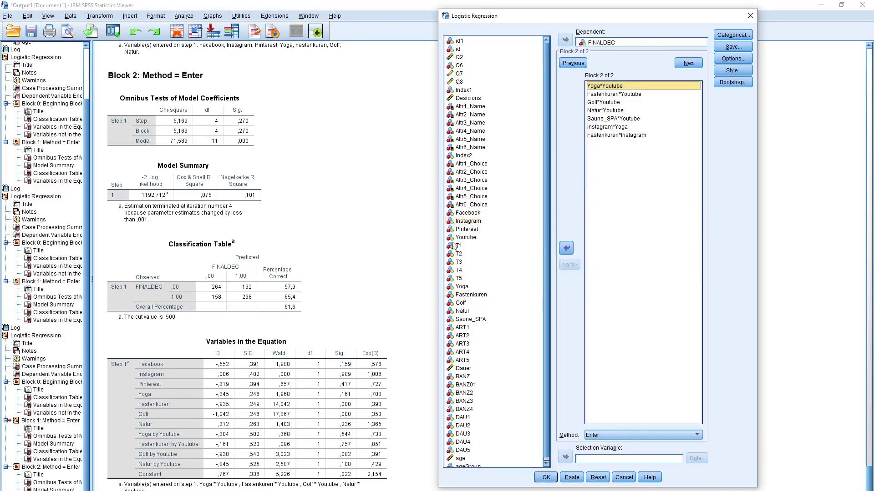
pyautogui.keyDown('ctrl'); pyautogui.click(479, 303); pyautogui.keyUp('ctrl')
pyautogui.click(570, 265)
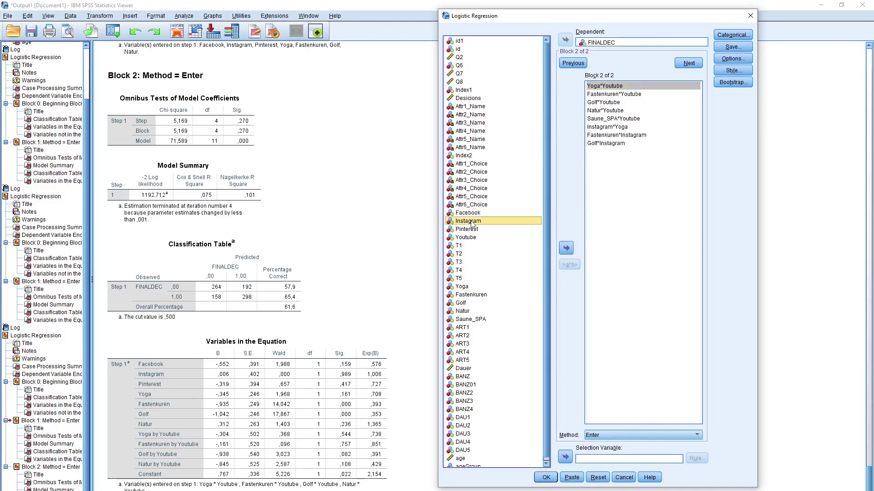
# - Add the interactions of Instagram with Natur and Saune_SPA to Block 2, and run the regression
pyautogui.keyDown('ctrl'); pyautogui.click(468, 312); pyautogui.keyUp('ctrl')
pyautogui.click(570, 265)
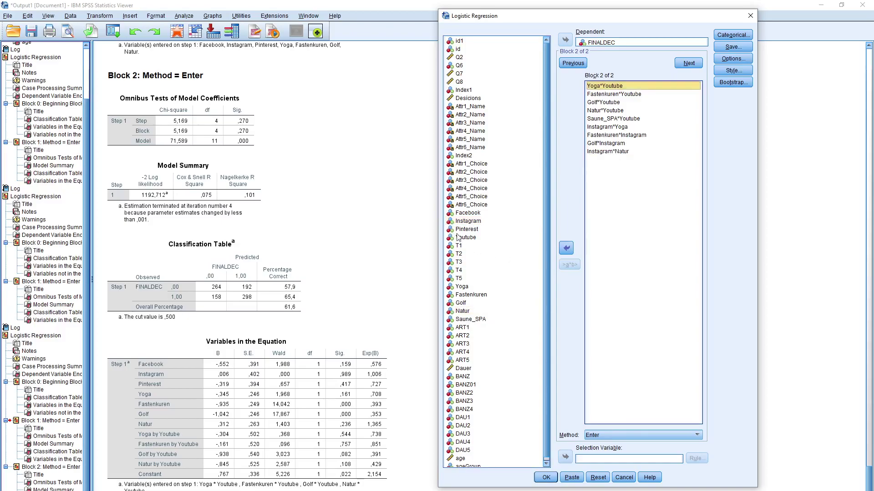
pyautogui.click(468, 221)
pyautogui.keyDown('ctrl'); pyautogui.click(472, 319); pyautogui.keyUp('ctrl')
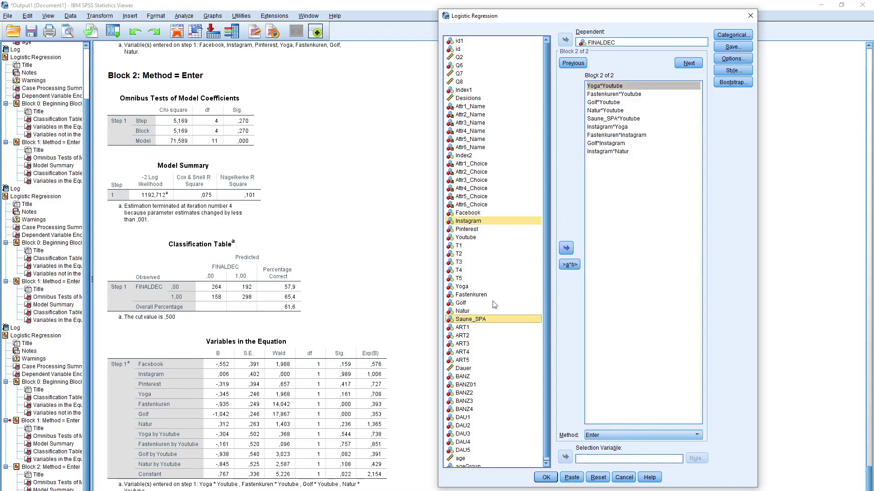
pyautogui.click(569, 265)
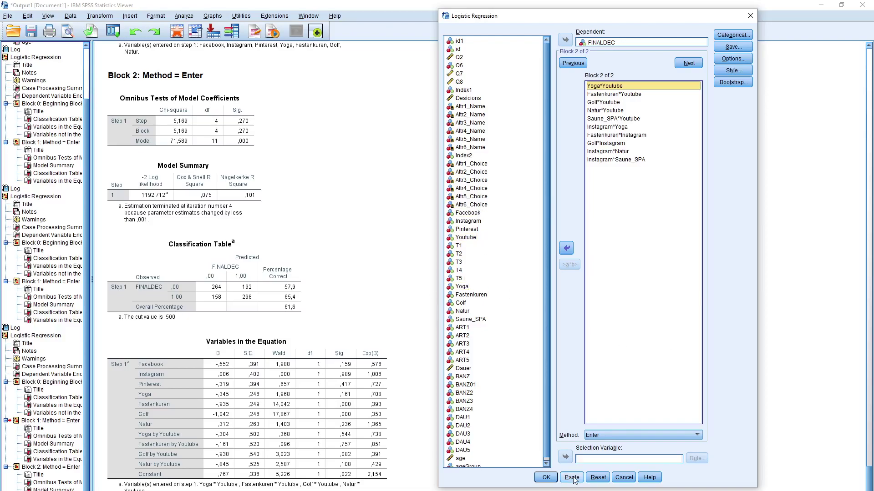
pyautogui.click(546, 478)
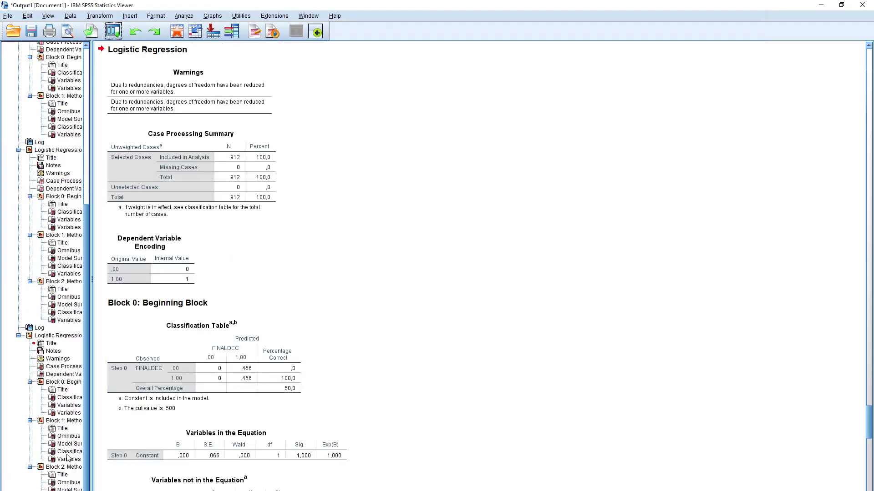
# - Examine the new regression's Variables in the Equation tables for Block 1 and Block 2, including the Instagram interaction terms
pyautogui.click(69, 459)
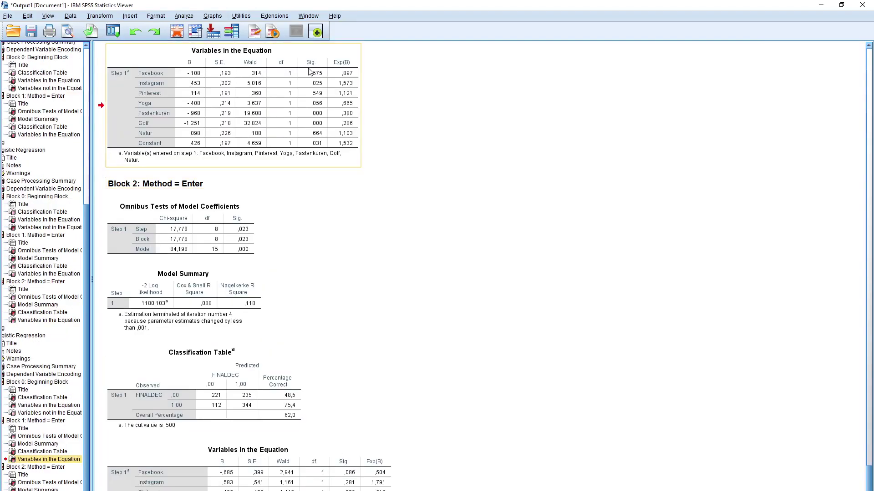
pyautogui.scroll(-3, 373, 276)
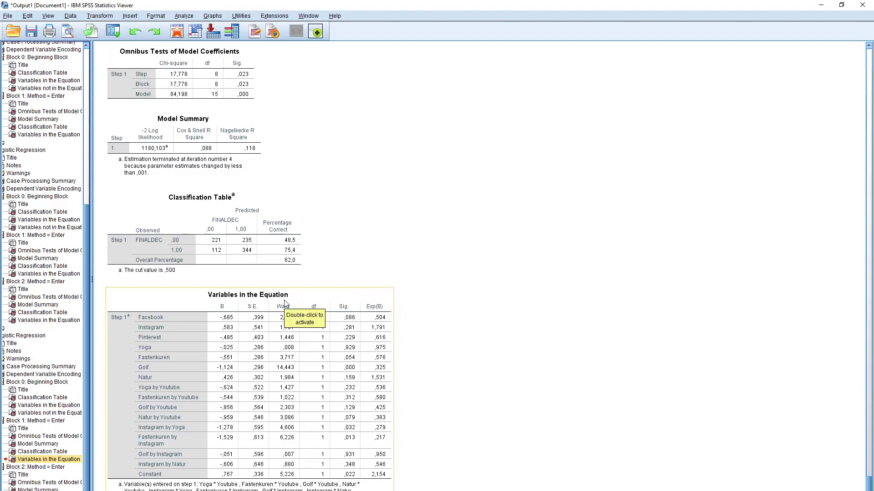
pyautogui.click(371, 276)
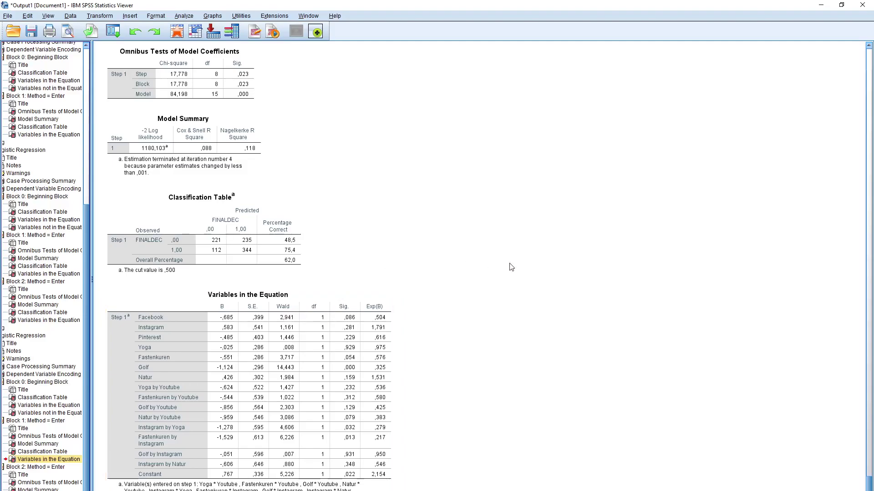